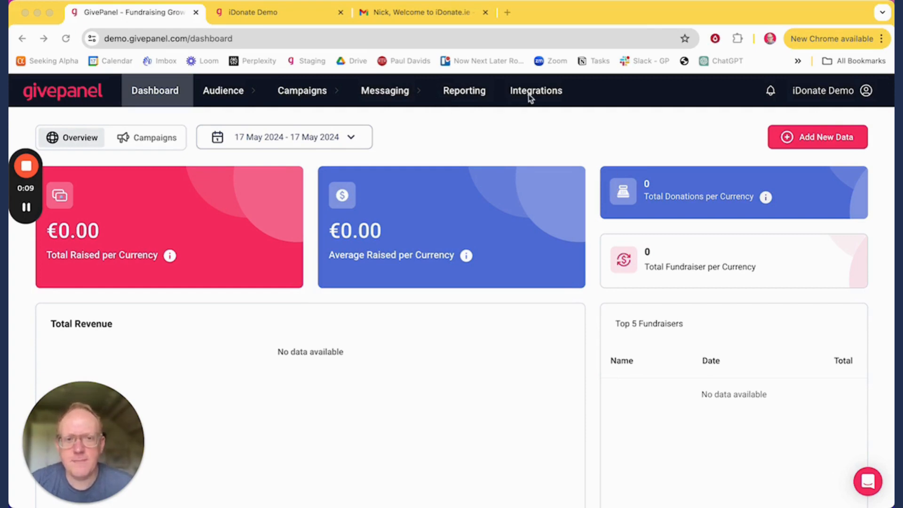
Step: Open GivePanel's Integrations page listing JustGiving, PayPal Giving Fund and iDonate
left_click(548, 94)
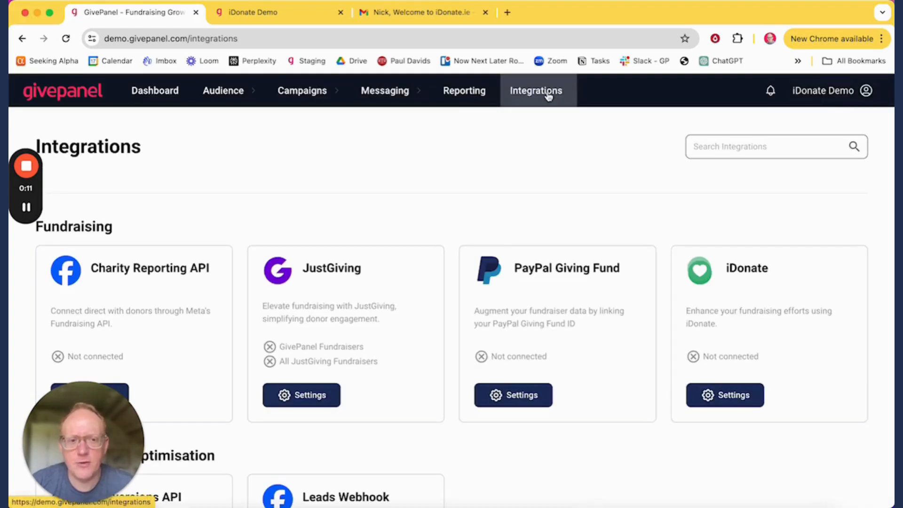
Step: Open the iDonate settings and clear the autofilled Cause ID and API key fields
left_click(741, 398)
triple_click(385, 299)
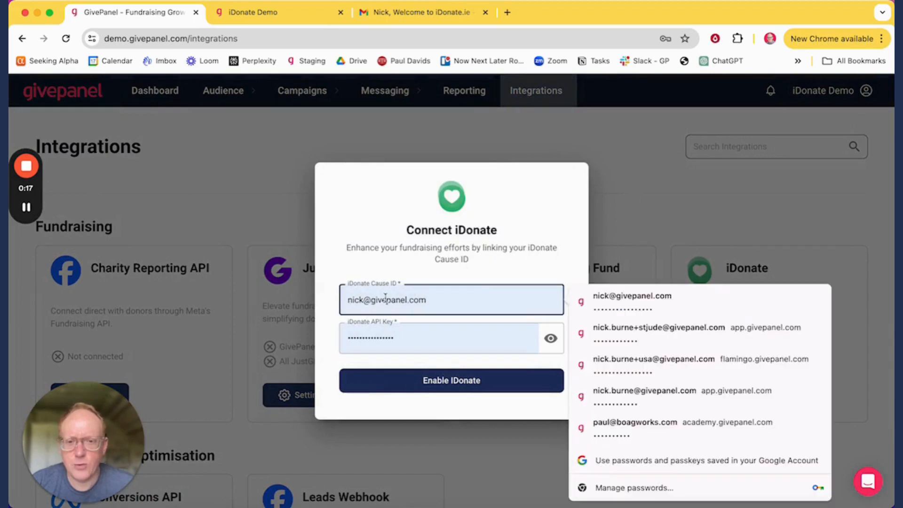
key("BackSpace")
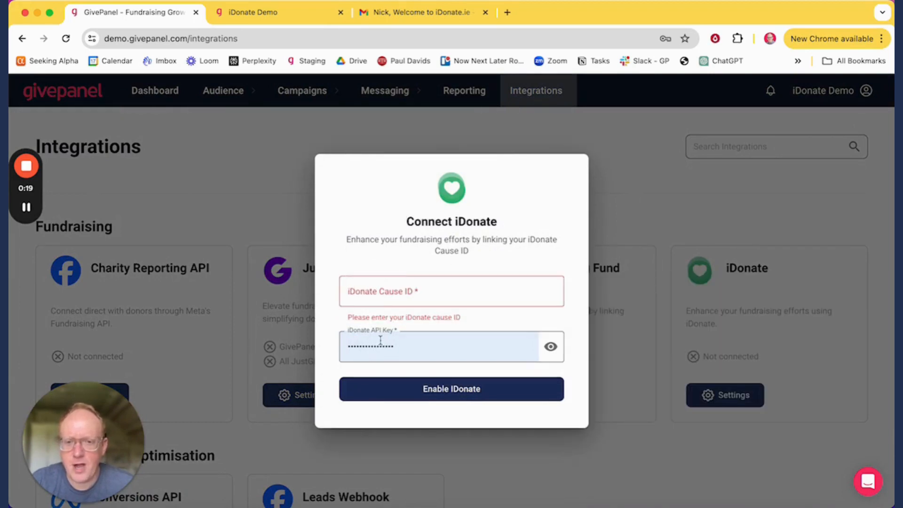
triple_click(380, 339)
key("BackSpace")
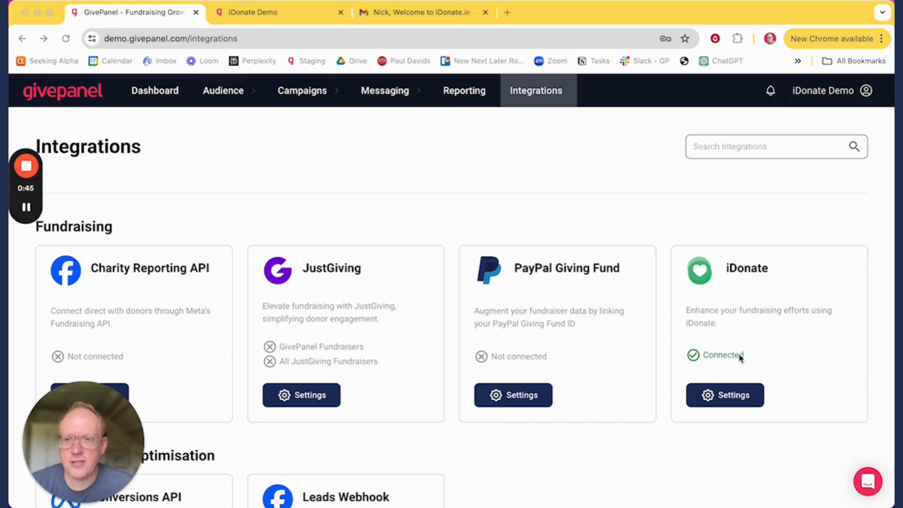
Step: Go to the All Campaigns list, backing out of a briefly started new campaign
left_click(317, 94)
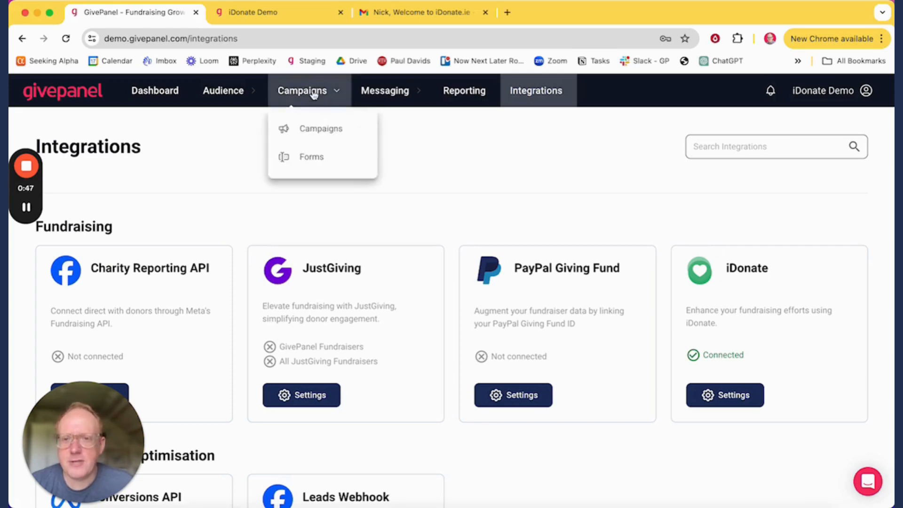
left_click(315, 133)
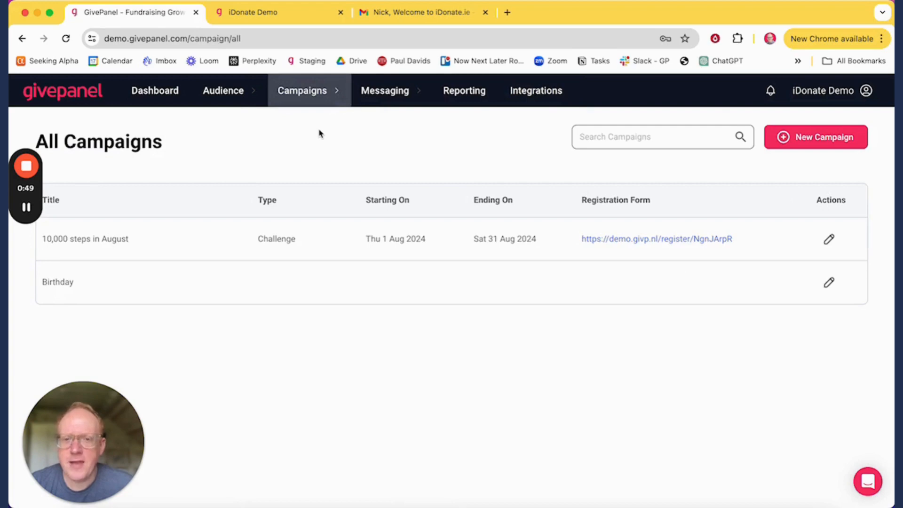
left_click(844, 138)
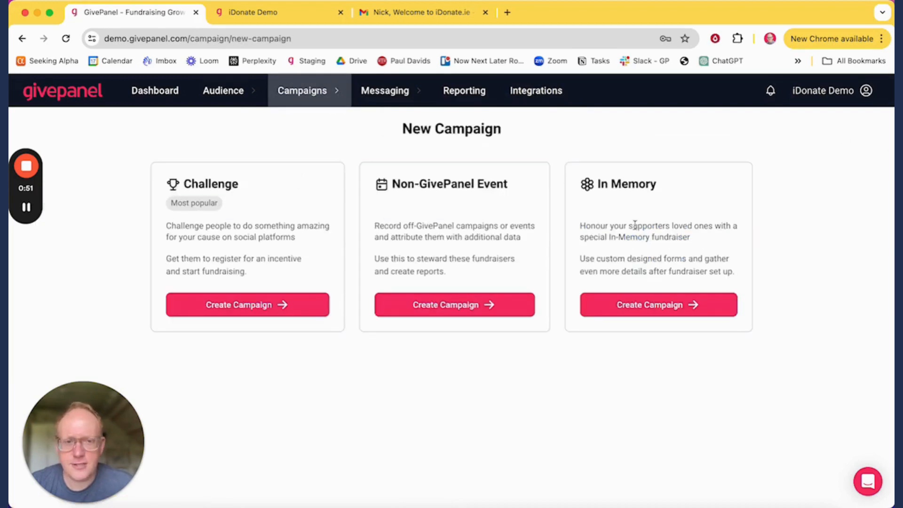
left_click(329, 94)
left_click(329, 131)
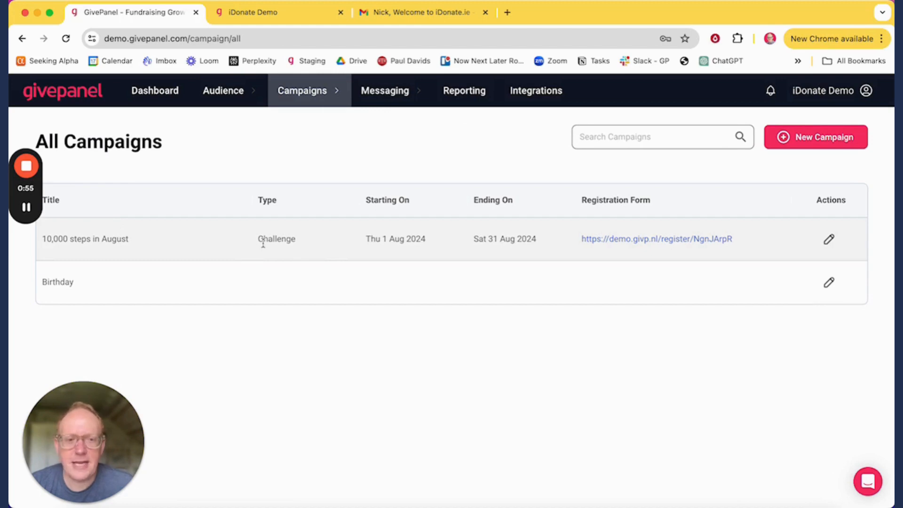
Step: Edit the 10,000 steps in August campaign and review its form down to the iDonate Event ID field
left_click(829, 240)
scroll(330, 264, "down", 2)
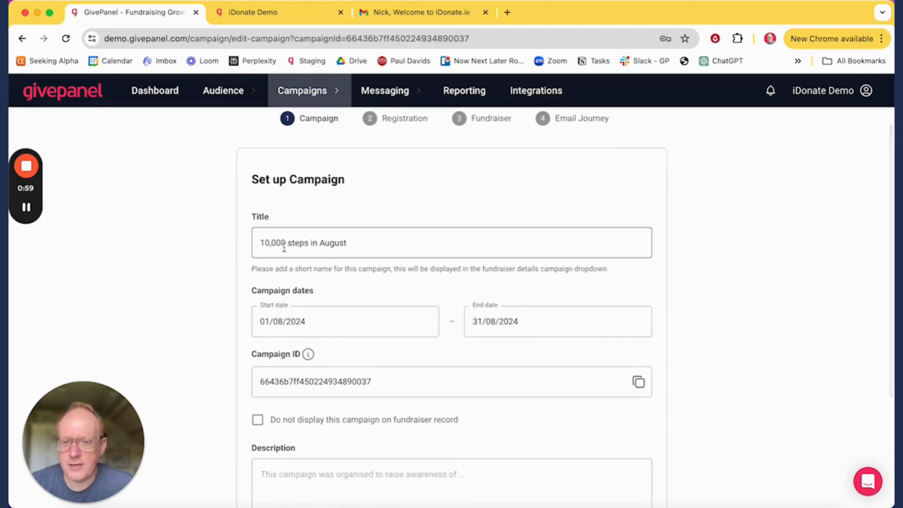
scroll(284, 248, "down", 2)
scroll(399, 247, "down", 2)
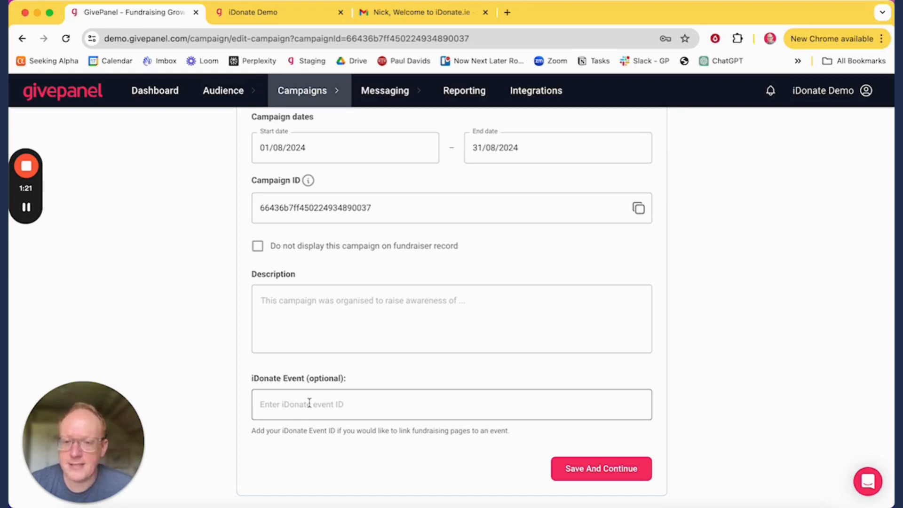
scroll(343, 385, "up", 5)
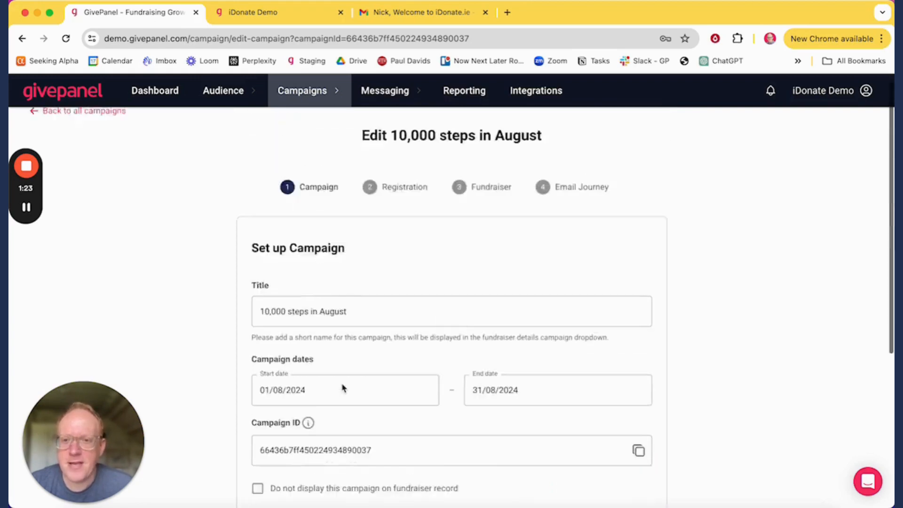
scroll(343, 387, "down", 5)
Step: Save the campaign details, then preview and close the 10k steps in August Form
left_click(603, 467)
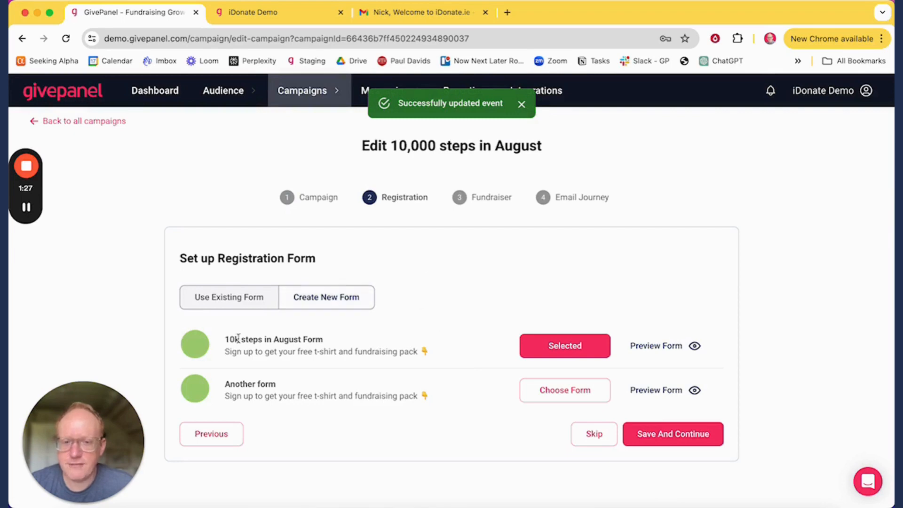
left_click(683, 347)
scroll(710, 291, "down", 10)
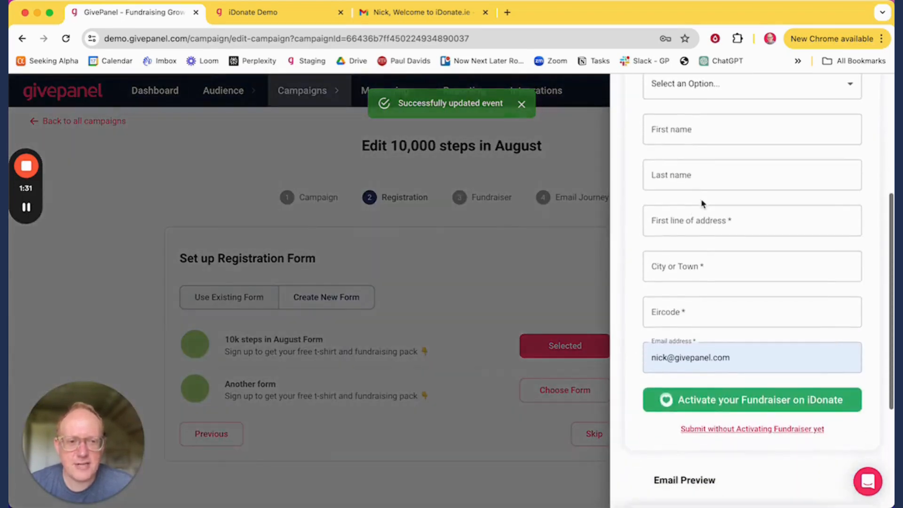
scroll(701, 200, "up", 10)
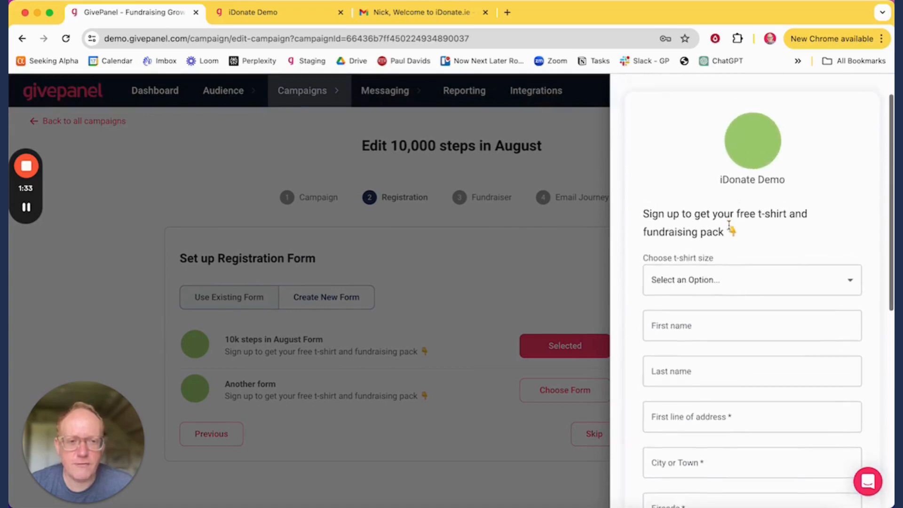
scroll(730, 229, "down", 7)
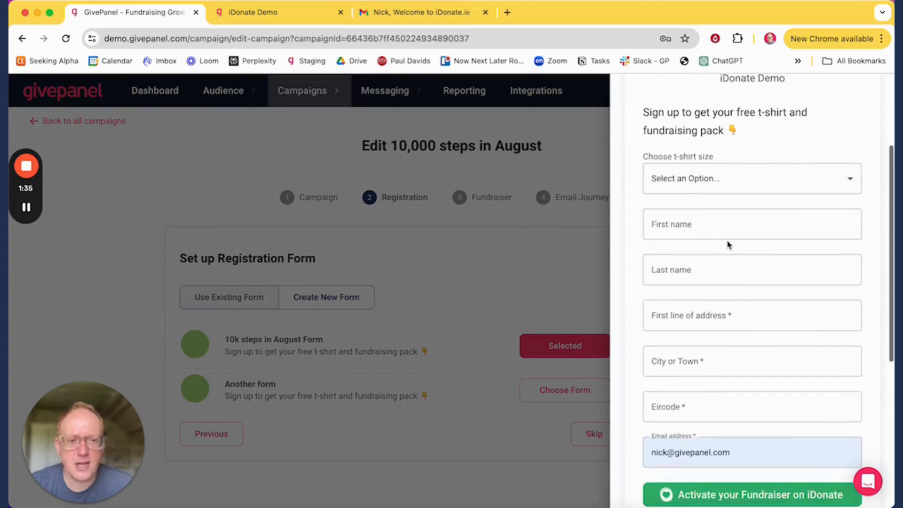
scroll(728, 244, "down", 1)
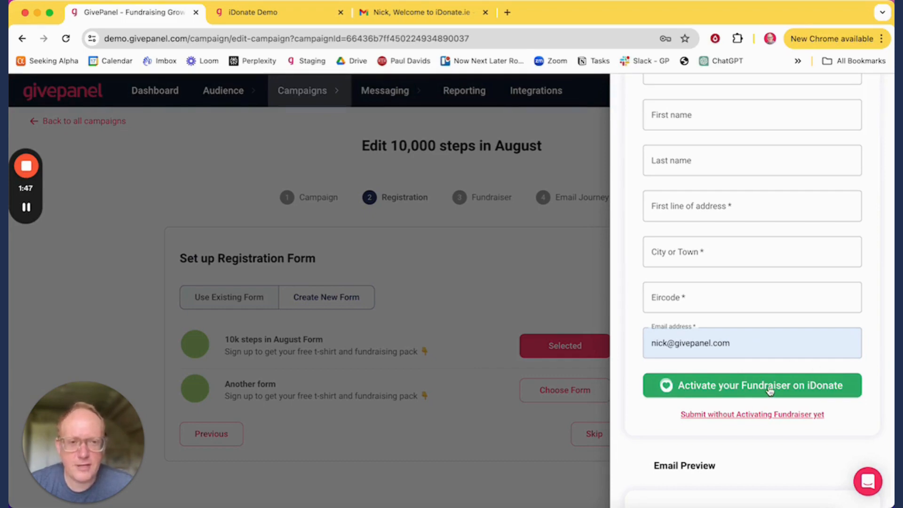
scroll(770, 390, "up", 5)
left_click(567, 151)
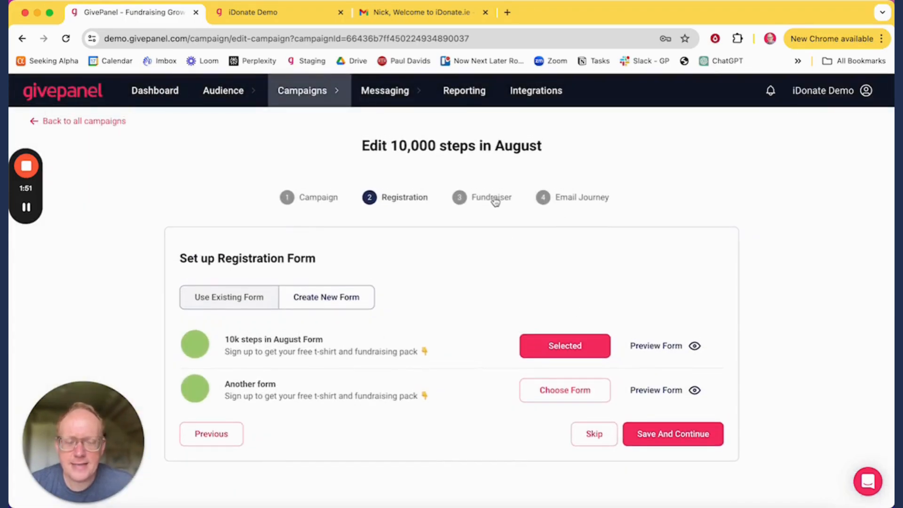
Step: Keep the registration form, review the €250 target and 45-day duration, and save the Fundraiser step
left_click(698, 435)
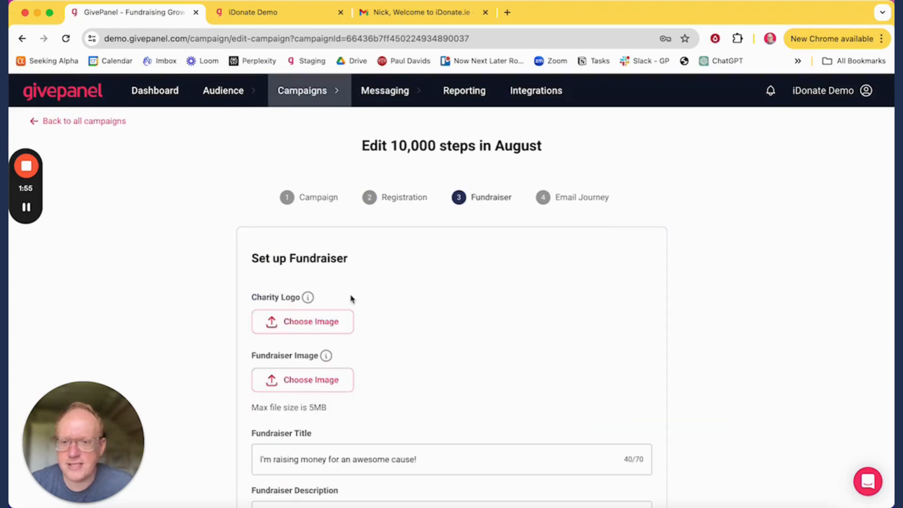
scroll(431, 233, "down", 2)
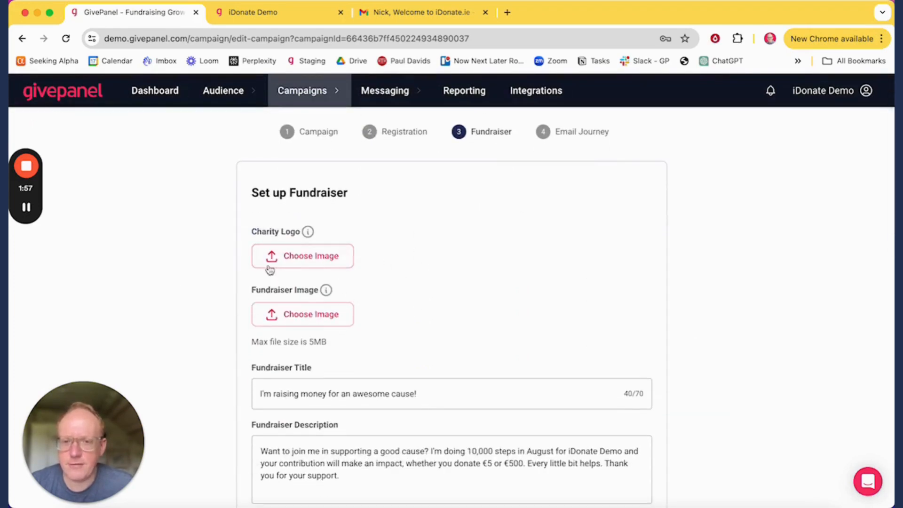
scroll(332, 310, "down", 2)
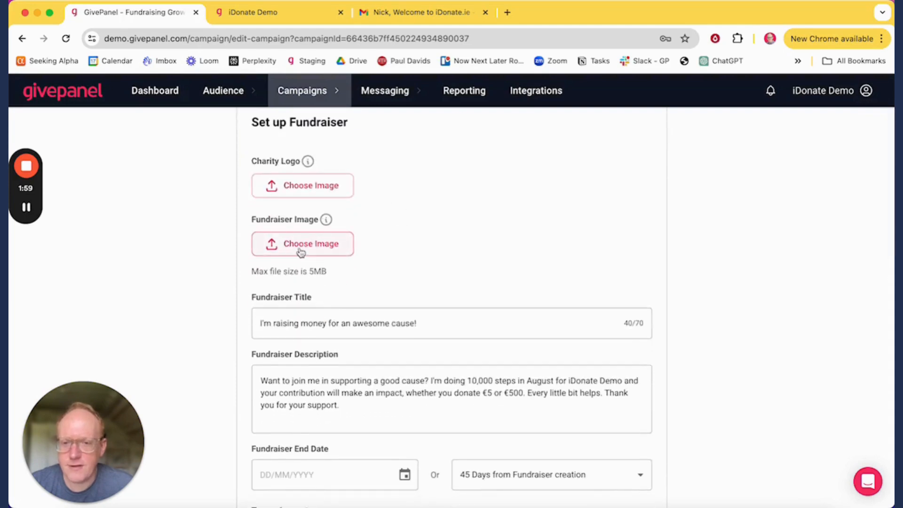
scroll(349, 252, "down", 2)
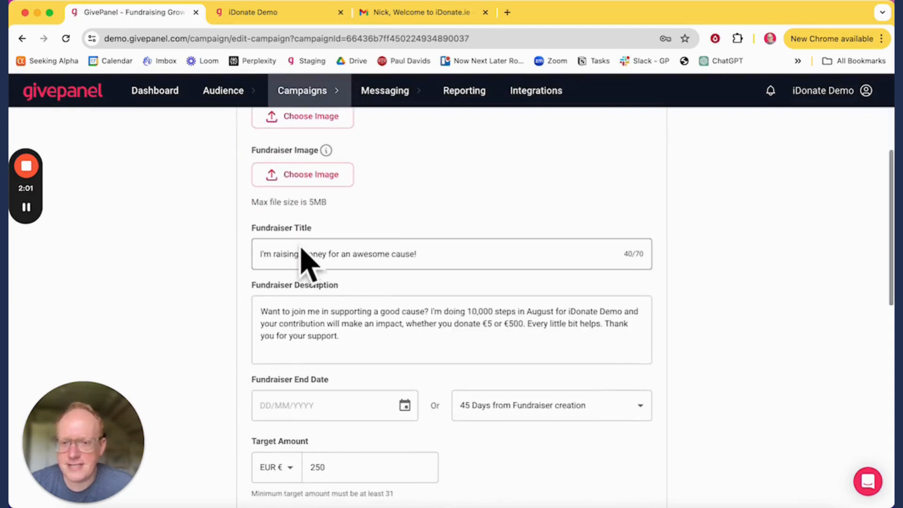
scroll(297, 254, "down", 1)
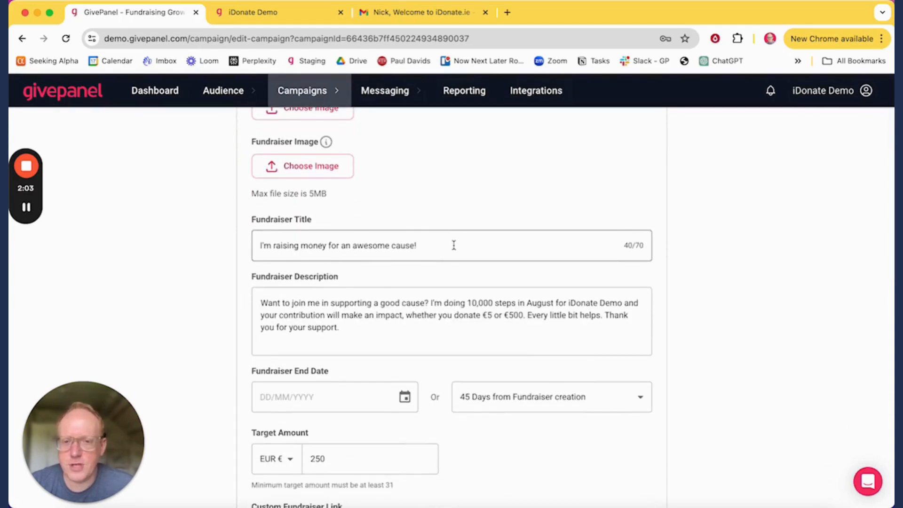
scroll(321, 235, "down", 3)
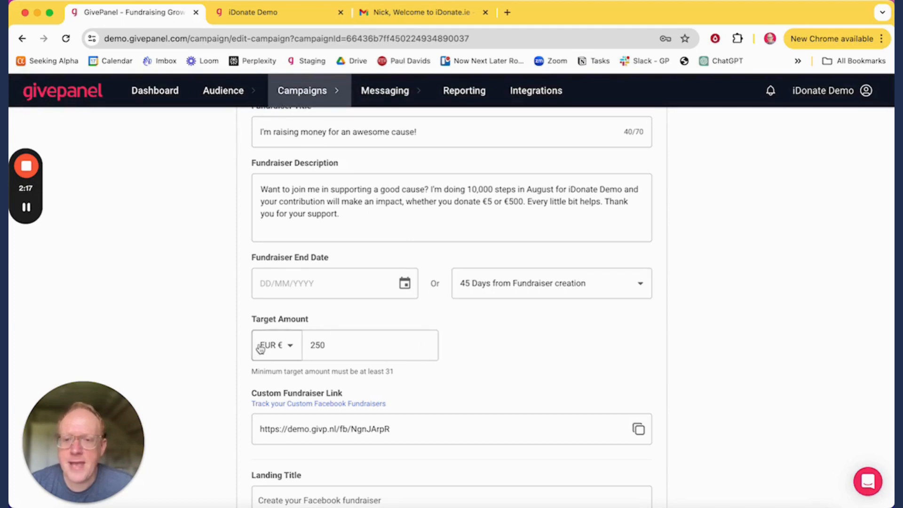
scroll(335, 346, "down", 5)
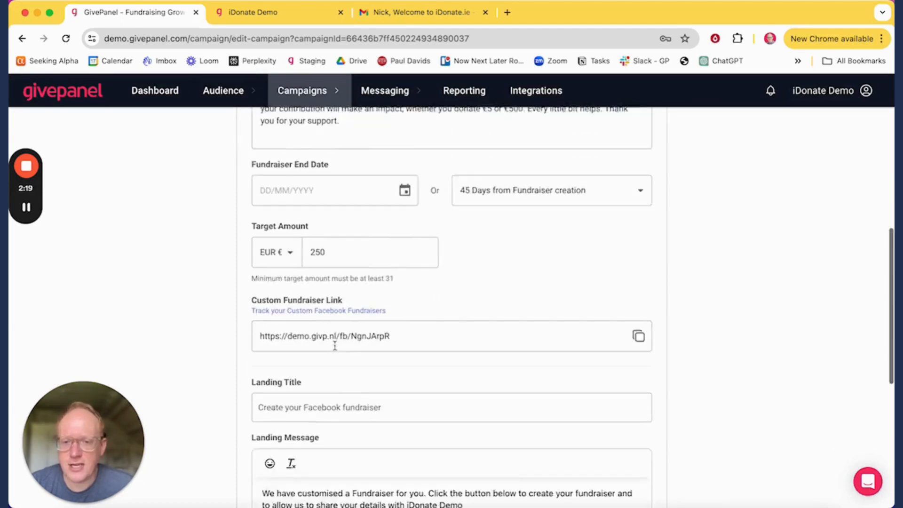
scroll(332, 349, "down", 3)
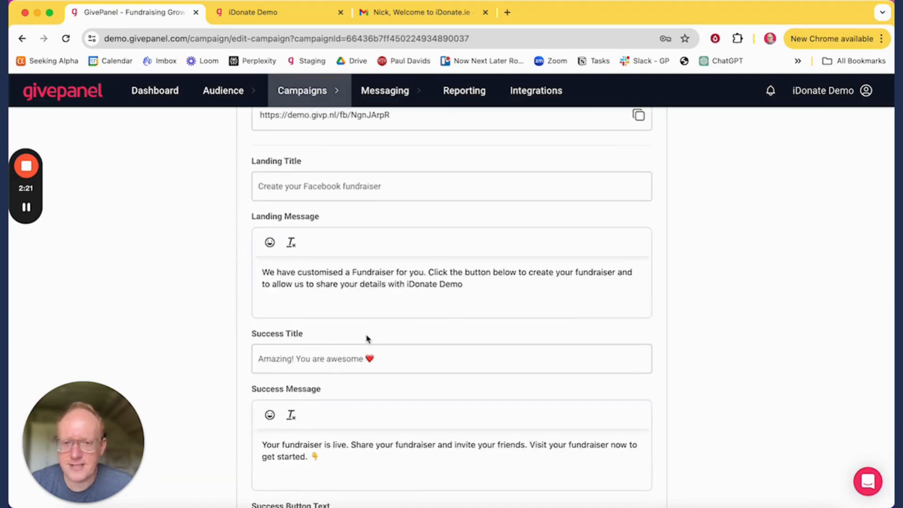
scroll(366, 338, "down", 2)
scroll(359, 261, "down", 3)
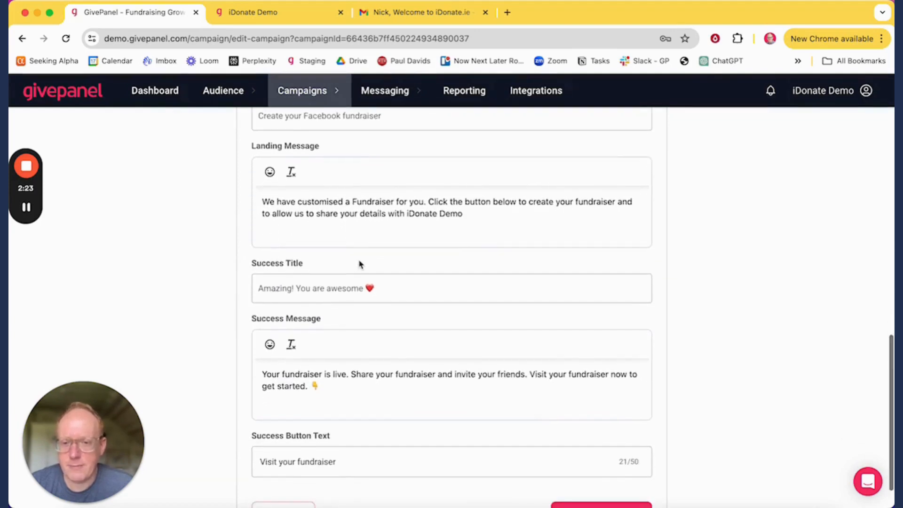
left_click(601, 468)
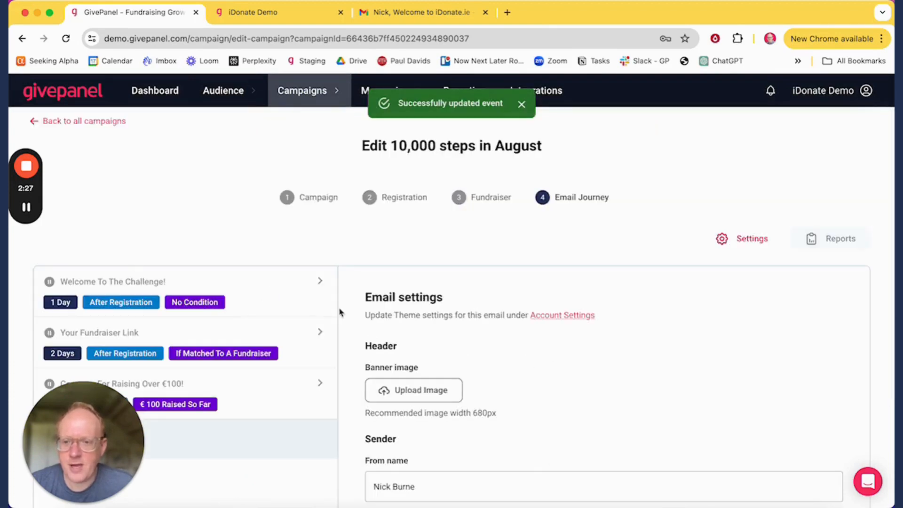
Step: Finish the campaign setup and open its public registration form in the iDonate Demo tab
scroll(614, 355, "down", 5)
scroll(614, 352, "down", 3)
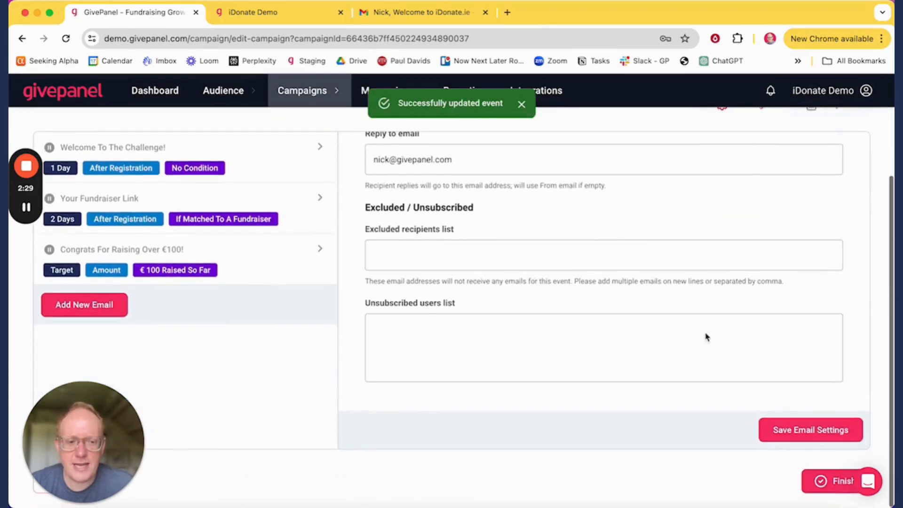
left_click(824, 485)
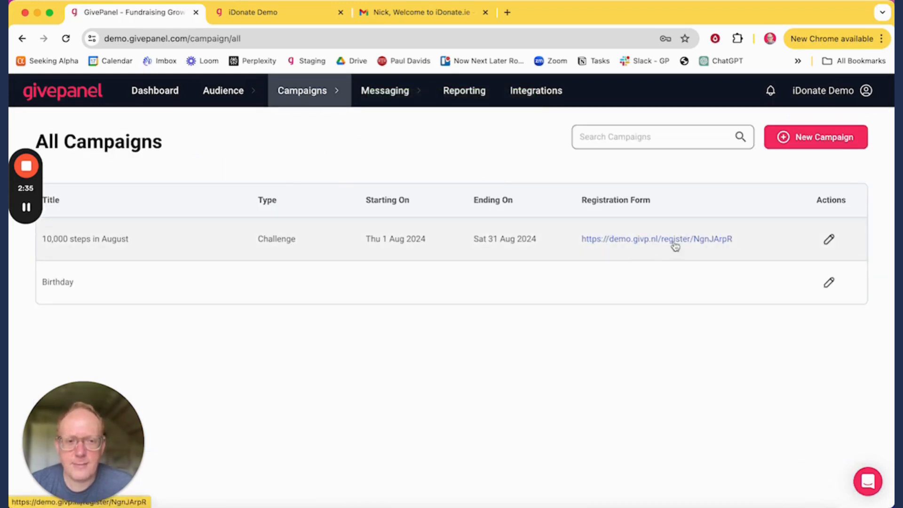
left_click(256, 14)
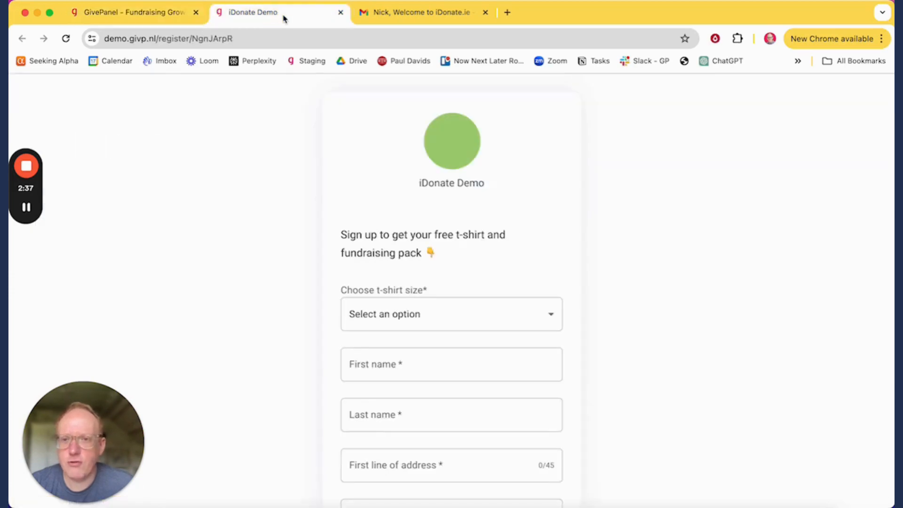
Step: Choose Large as the t-shirt size on the sign-up form
scroll(345, 200, "down", 4)
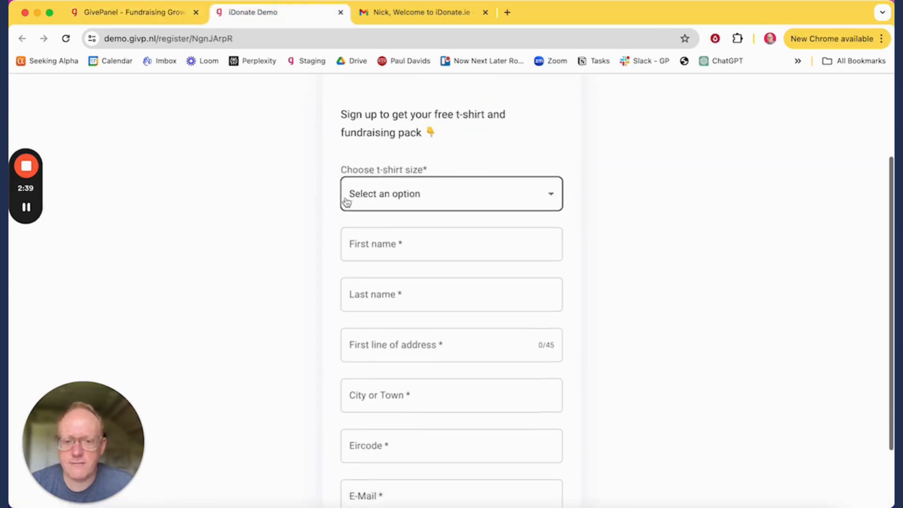
scroll(291, 188, "up", 4)
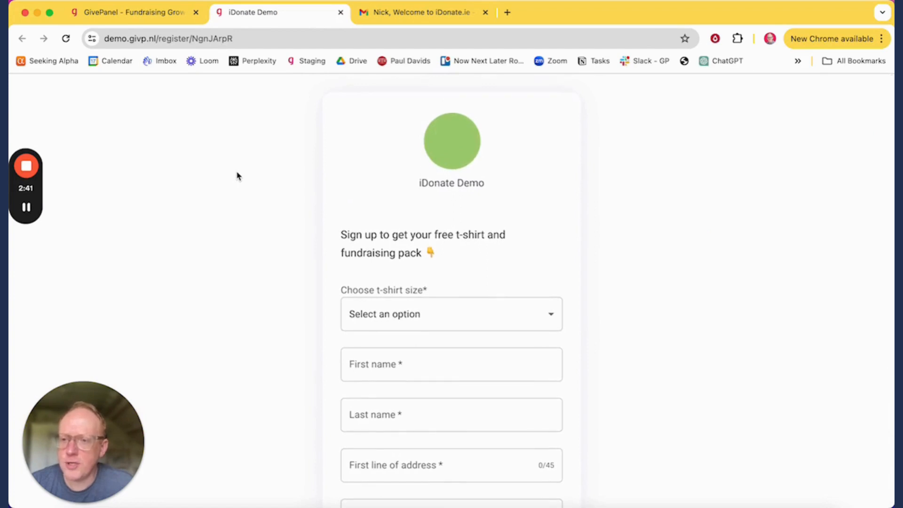
scroll(237, 177, "down", 3)
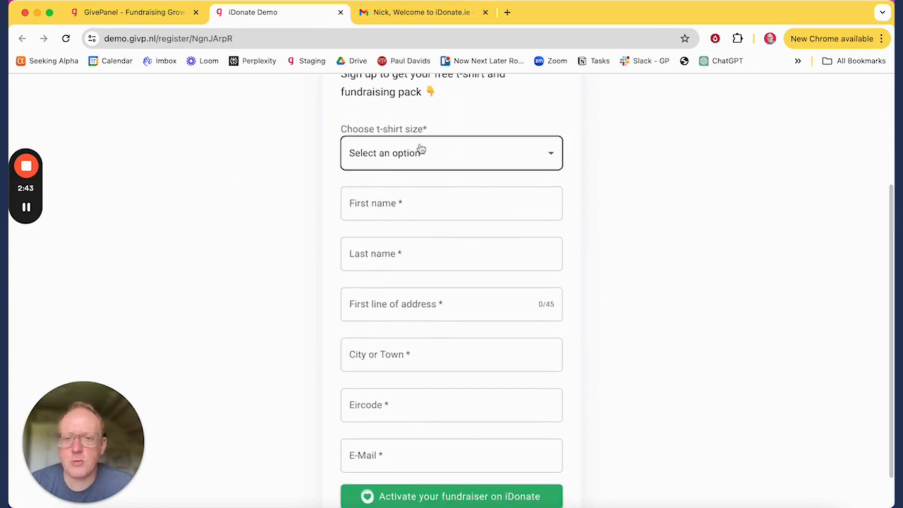
left_click(429, 157)
left_click(436, 228)
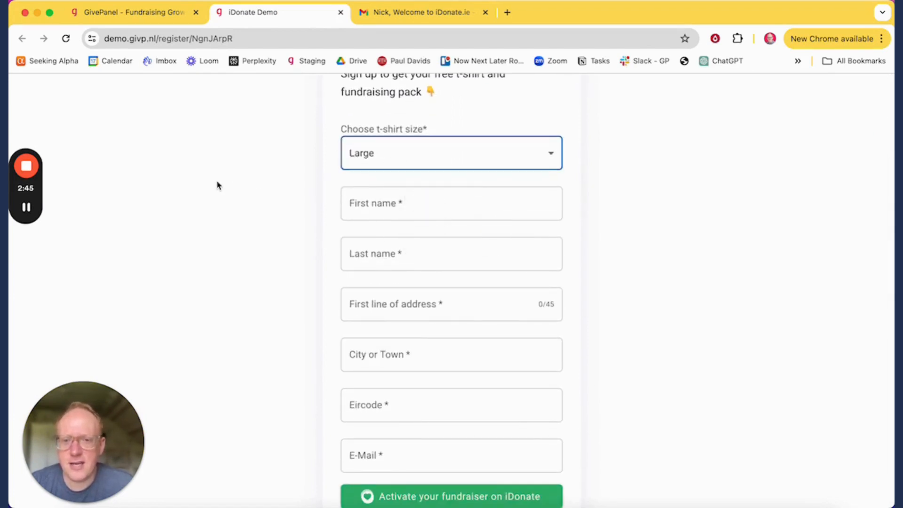
Step: Enter the fundraiser's first and last name, address line, city and Eircode
left_click(403, 205)
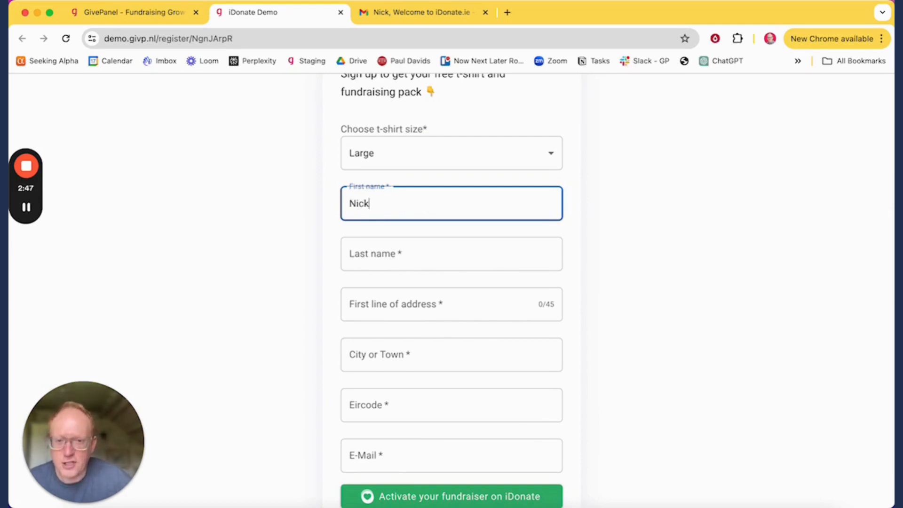
key("Tab")
key("Tab")
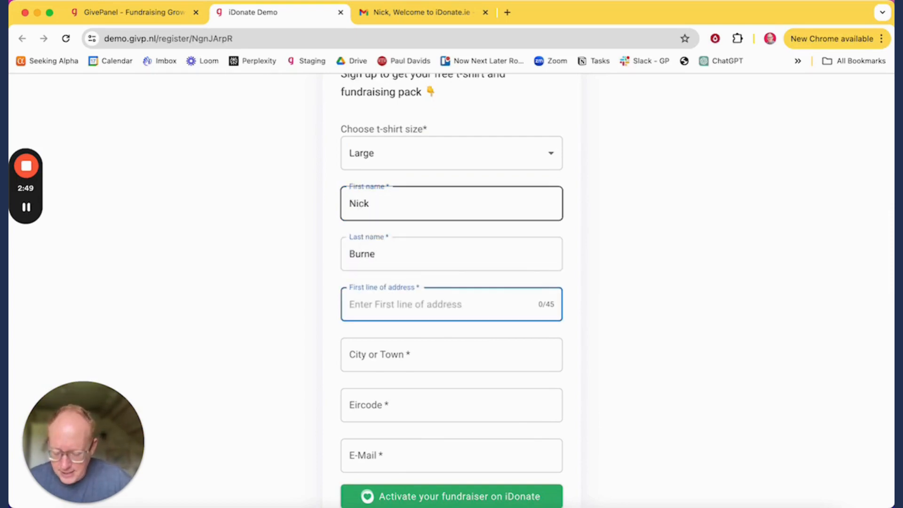
type("1 Address")
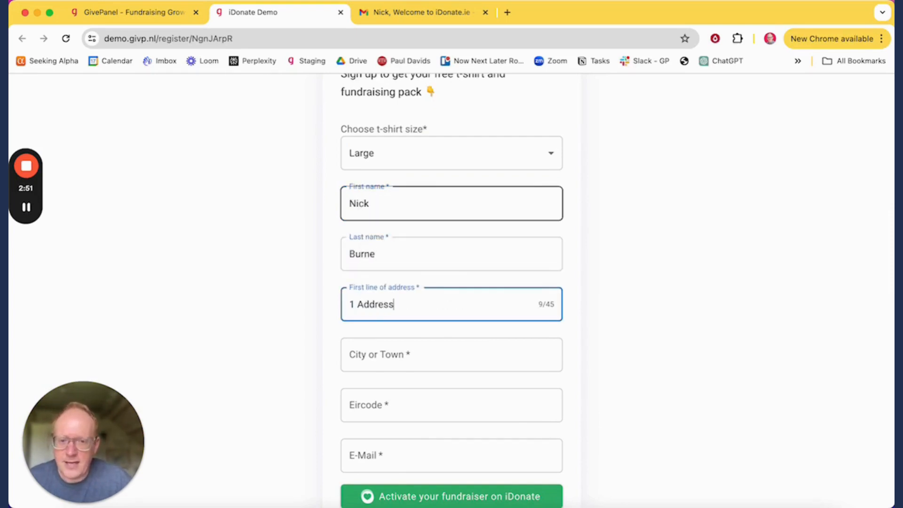
key("Tab")
type("Lond")
key("Tab")
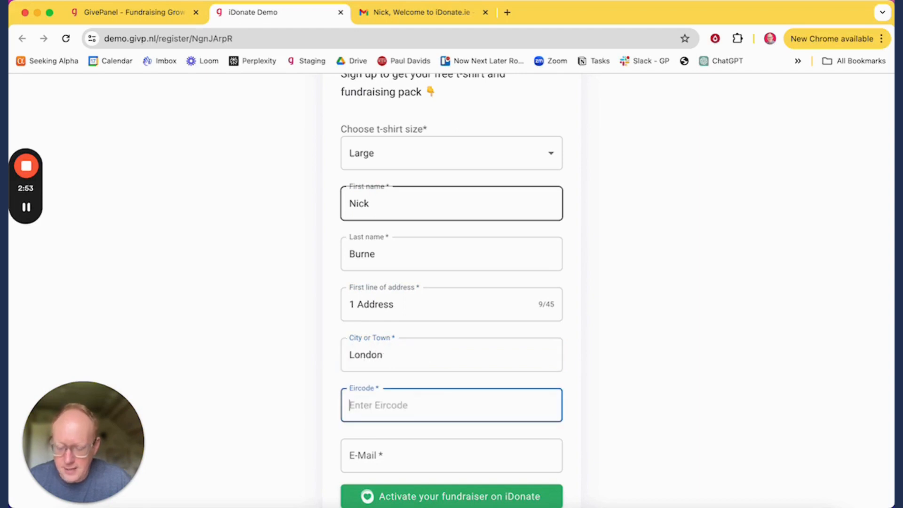
type("SW19")
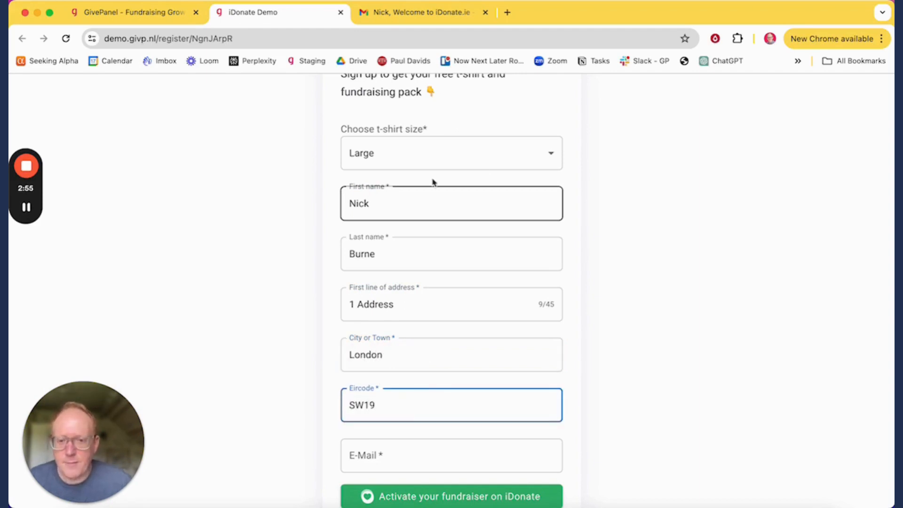
left_click(591, 272)
Step: Fill in the fundraiser's e-mail, activate the fundraiser on iDonate, and open the live page
scroll(586, 288, "down", 2)
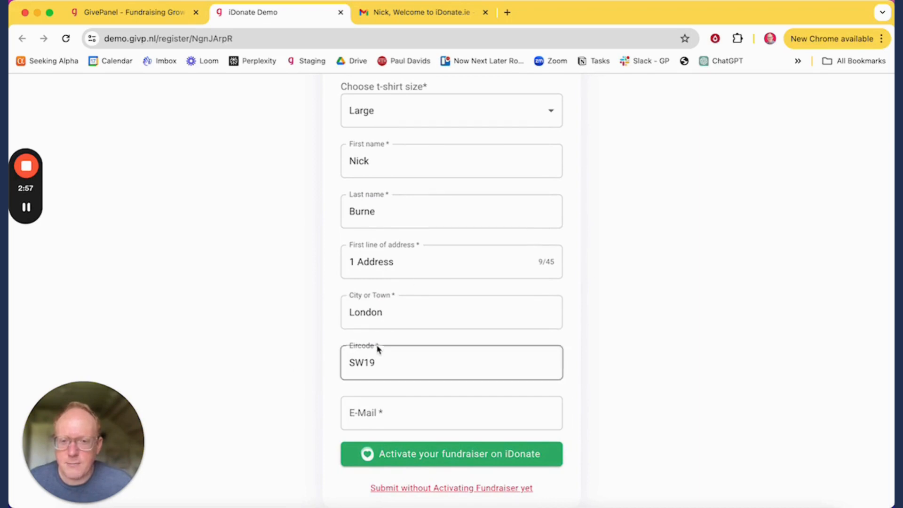
left_click(364, 412)
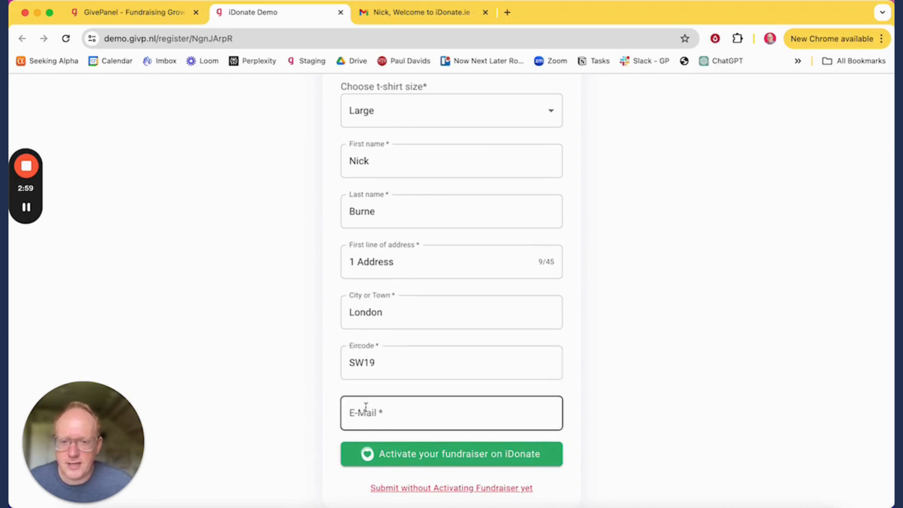
left_click(377, 412)
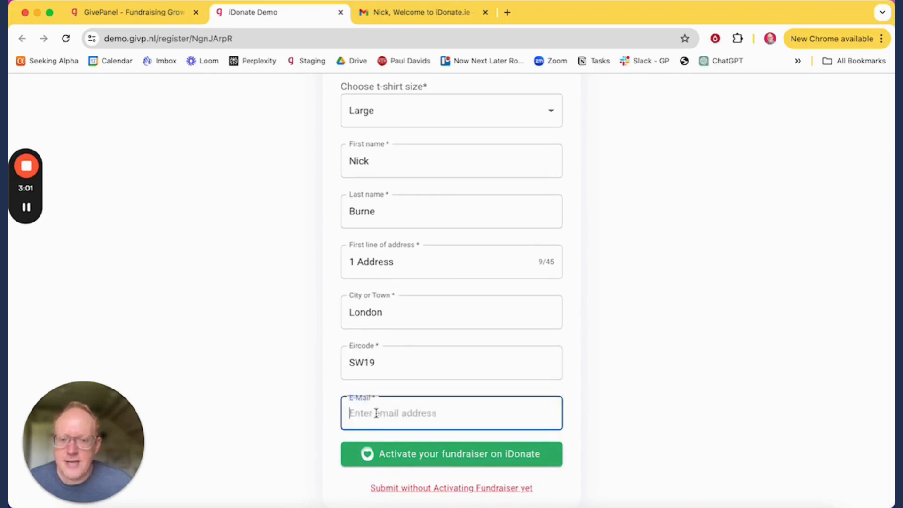
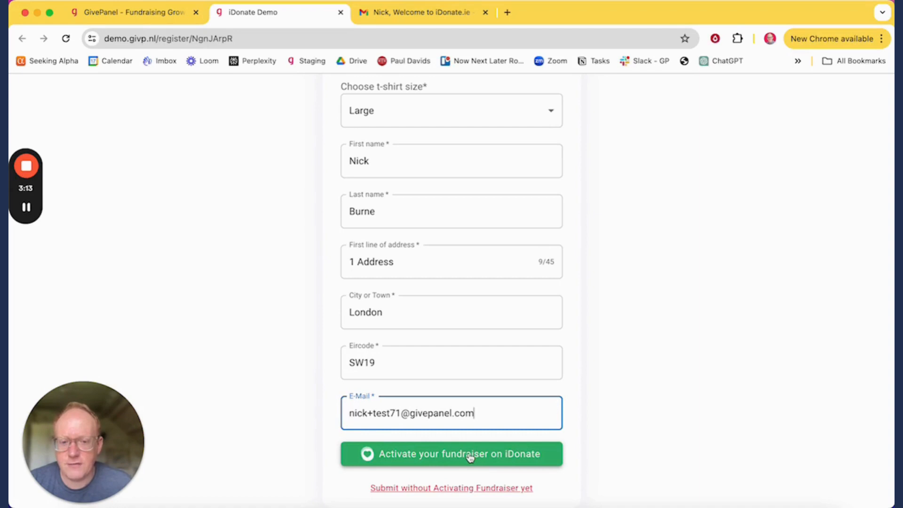
left_click(469, 457)
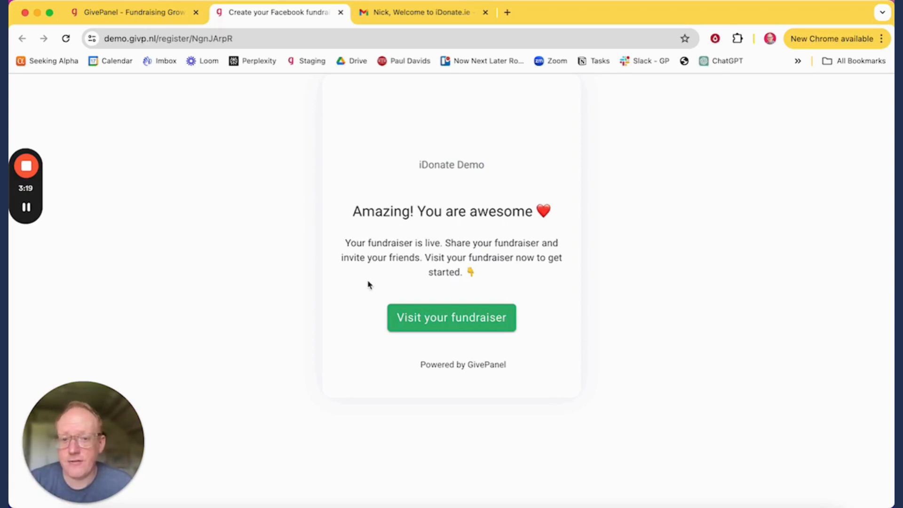
left_click(469, 315)
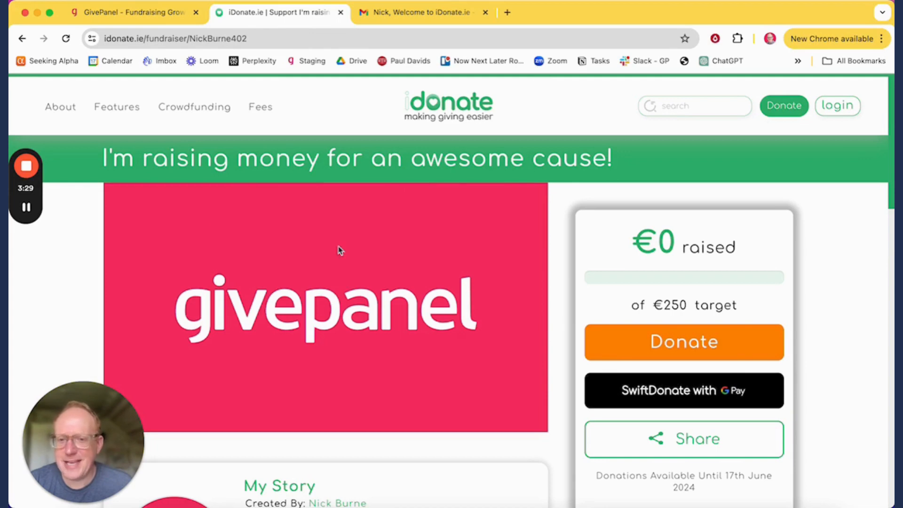
Step: Check the page heading 'I'm raising money for an awesome cause!' and its €0 of €250 raised
triple_click(305, 162)
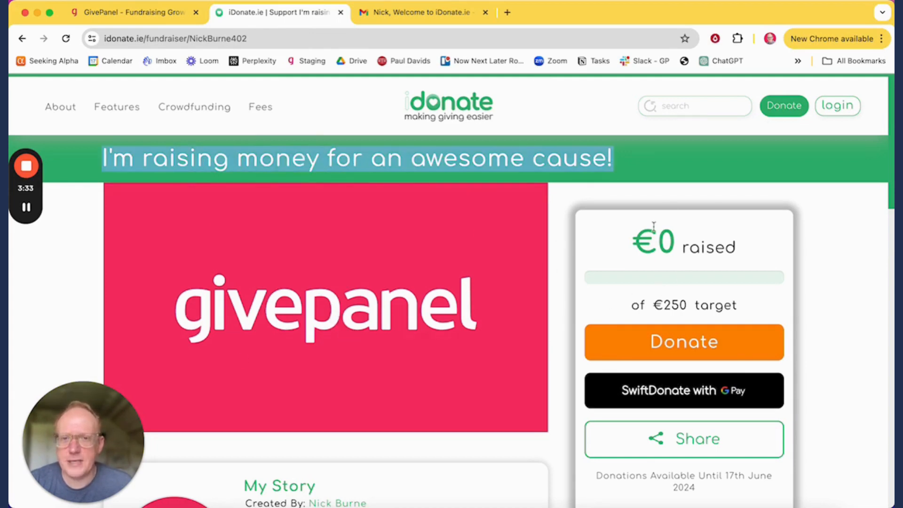
scroll(482, 282, "down", 3)
scroll(286, 199, "up", 3)
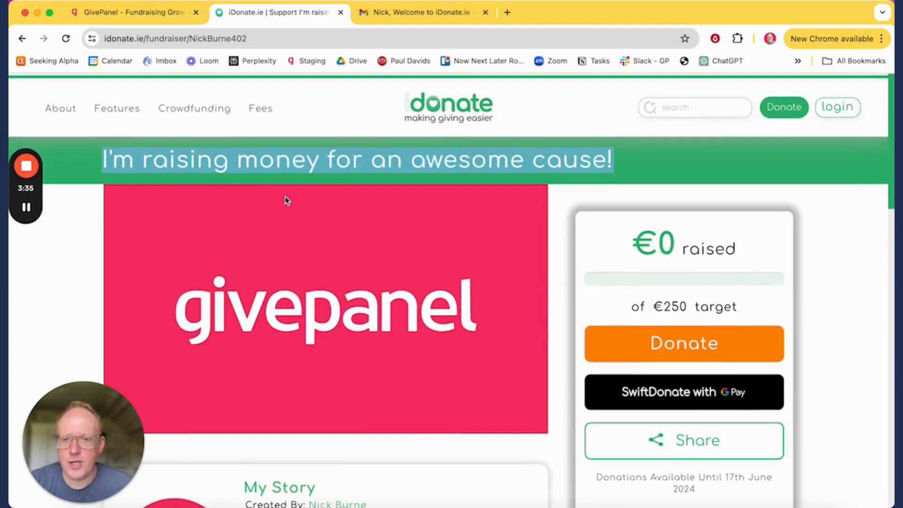
left_click(662, 168)
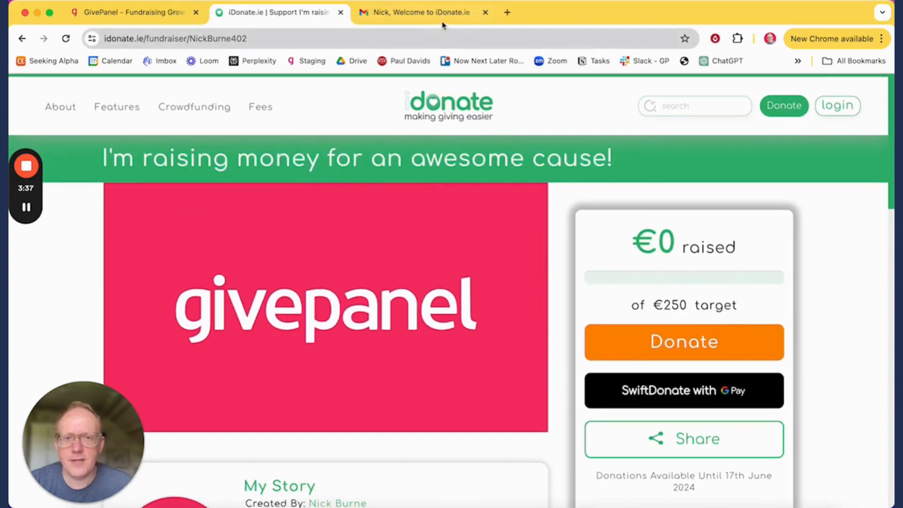
left_click(421, 13)
Step: Read the Welcome to iDonate email down to the fundraising page link, then return to GivePanel
scroll(429, 294, "down", 5)
scroll(428, 294, "down", 7)
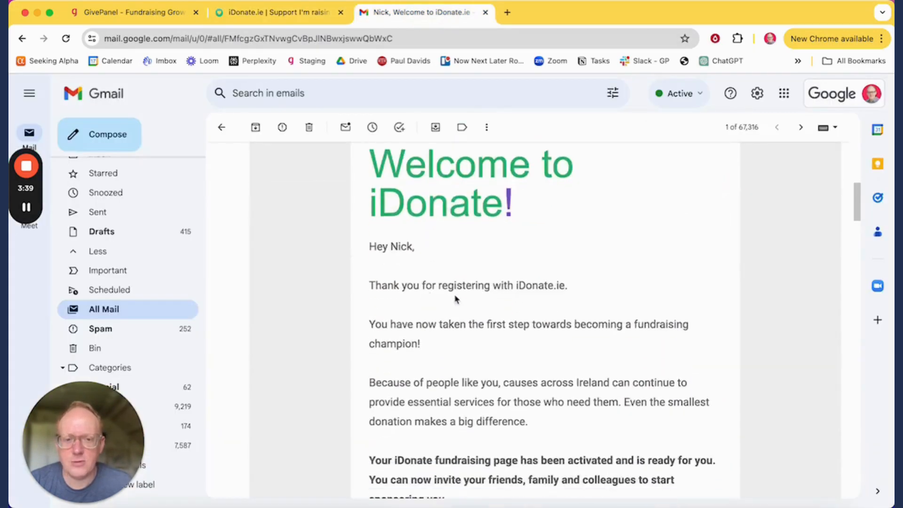
scroll(566, 288, "up", 3)
scroll(566, 289, "up", 10)
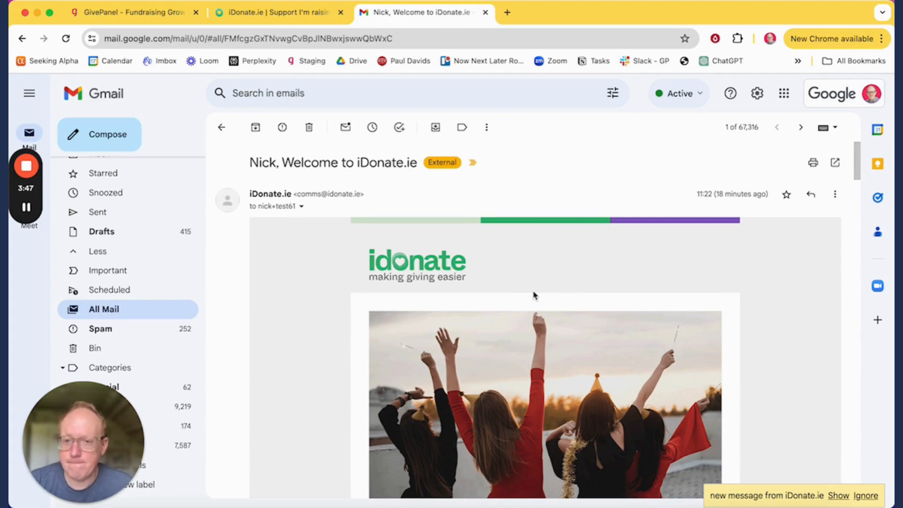
scroll(401, 291, "down", 7)
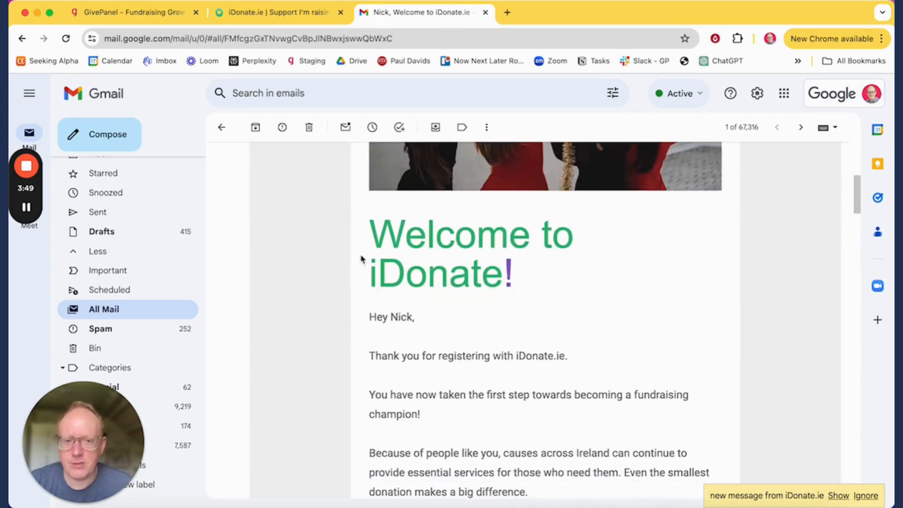
scroll(419, 290, "down", 3)
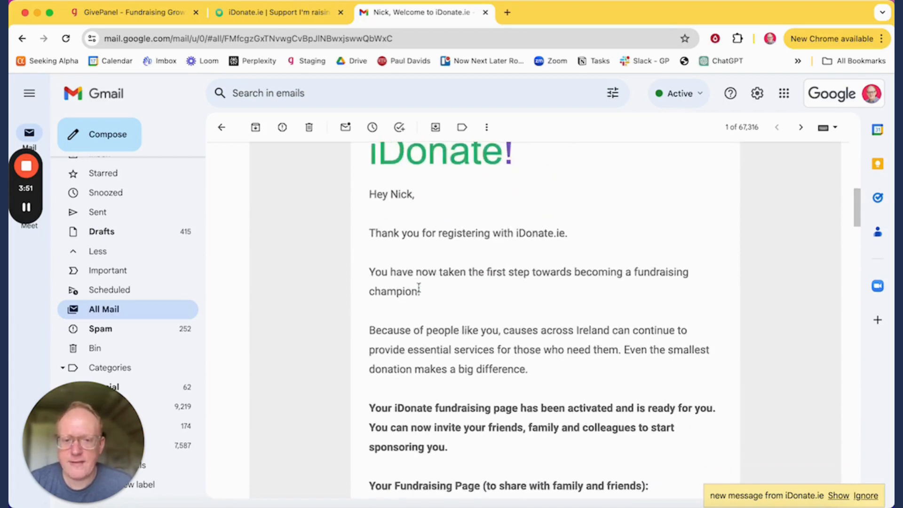
scroll(519, 265, "down", 4)
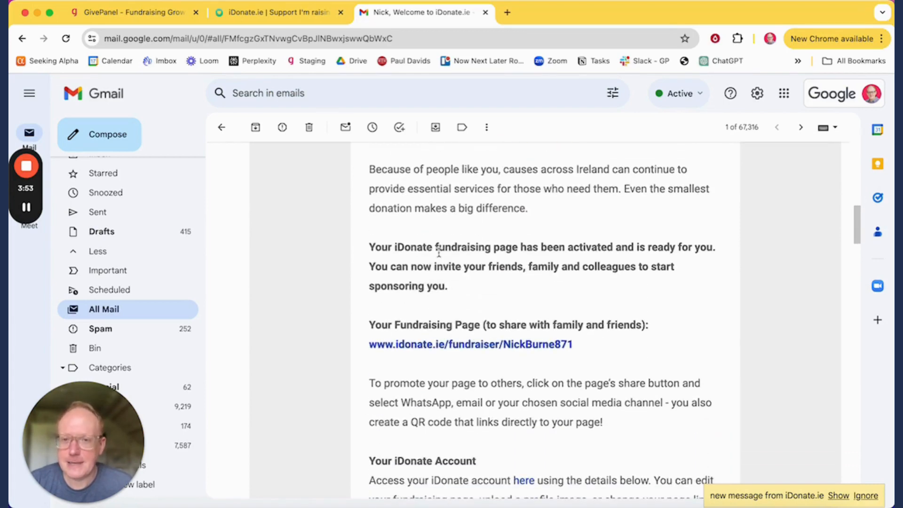
left_click(25, 208)
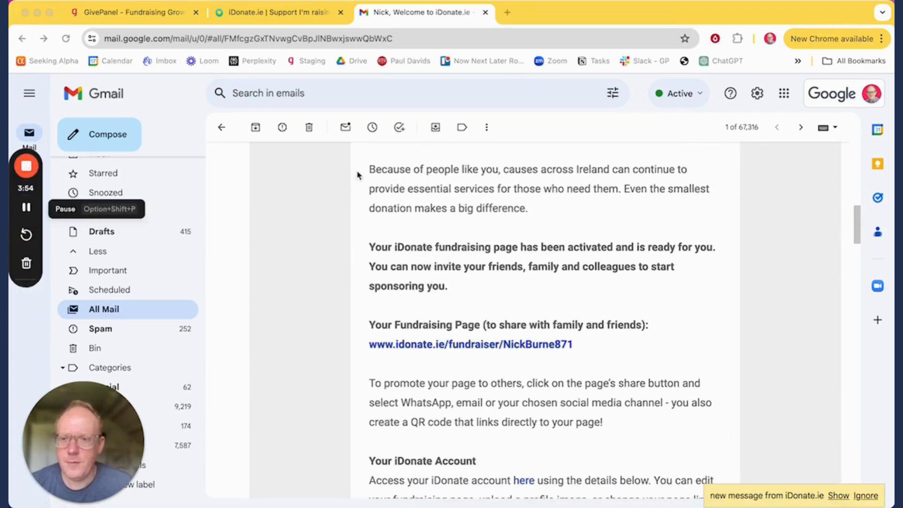
left_click(127, 12)
Step: Open the Fundraisers list, expand the newest iDonate fundraiser's details, then collapse them again
mouse_move(221, 90)
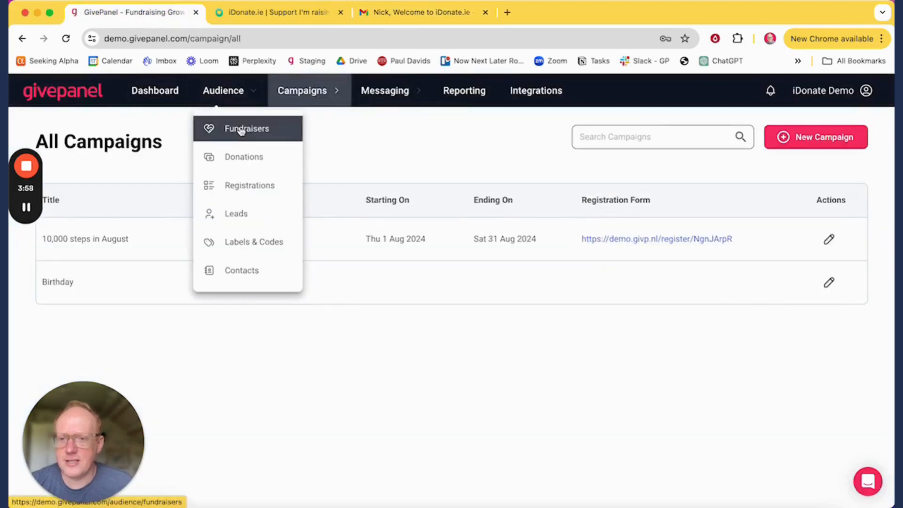
left_click(241, 130)
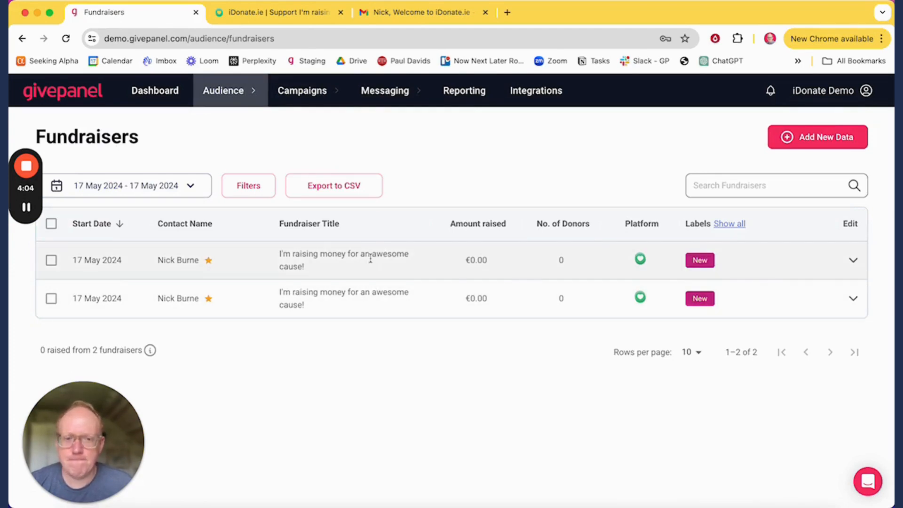
left_click(405, 257)
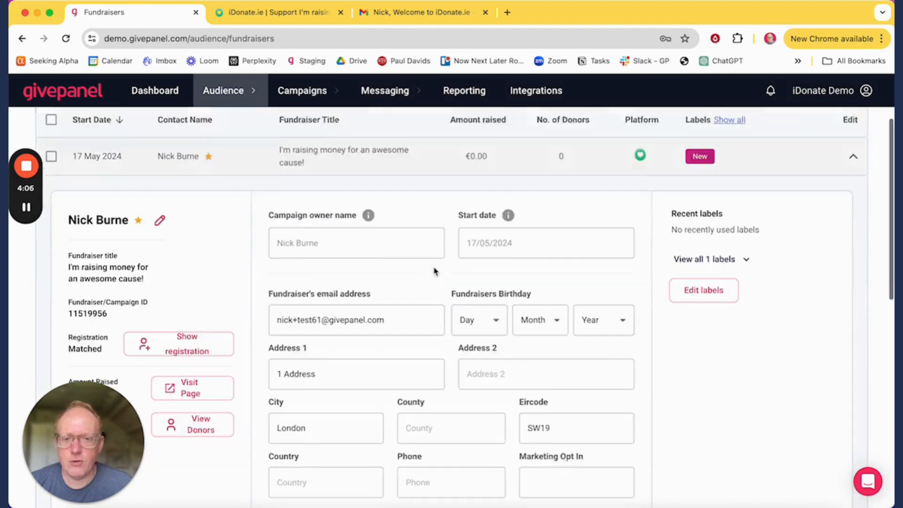
scroll(424, 306, "down", 3)
scroll(363, 284, "up", 1)
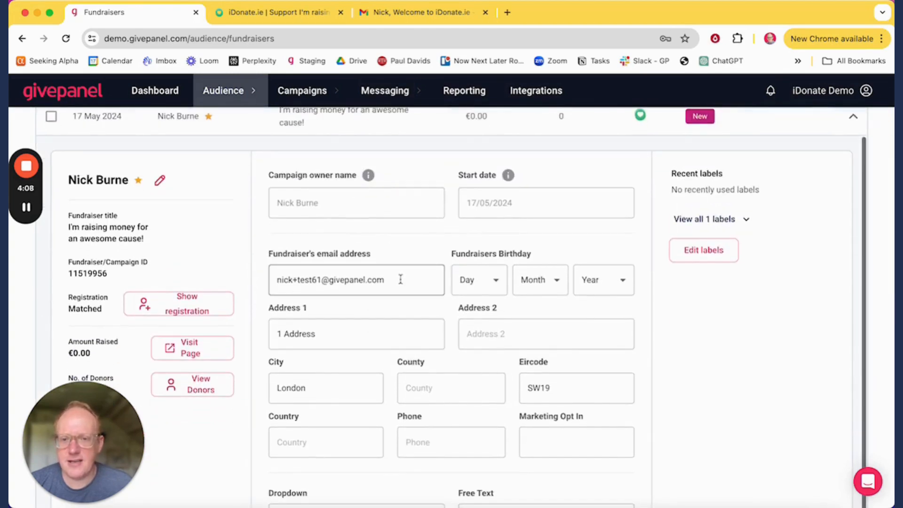
left_click_drag(400, 280, 254, 252)
left_click(252, 248)
scroll(248, 241, "up", 2)
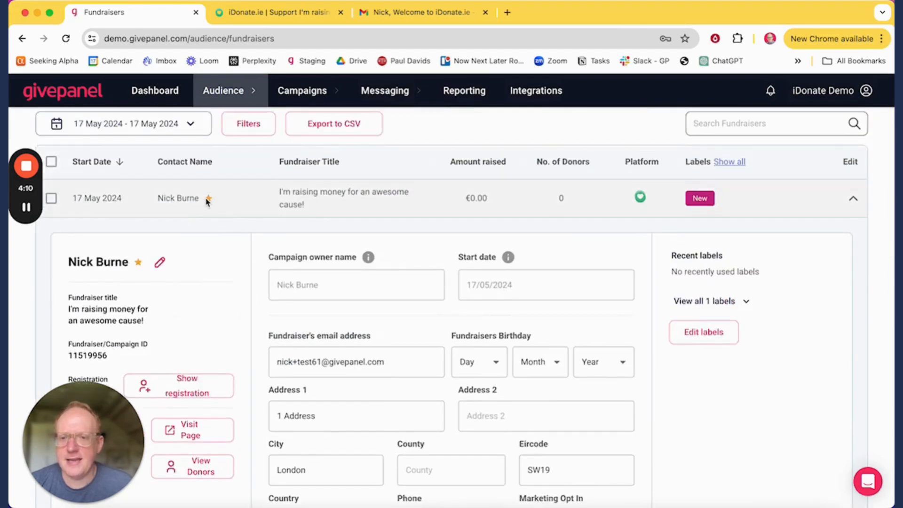
mouse_move(209, 202)
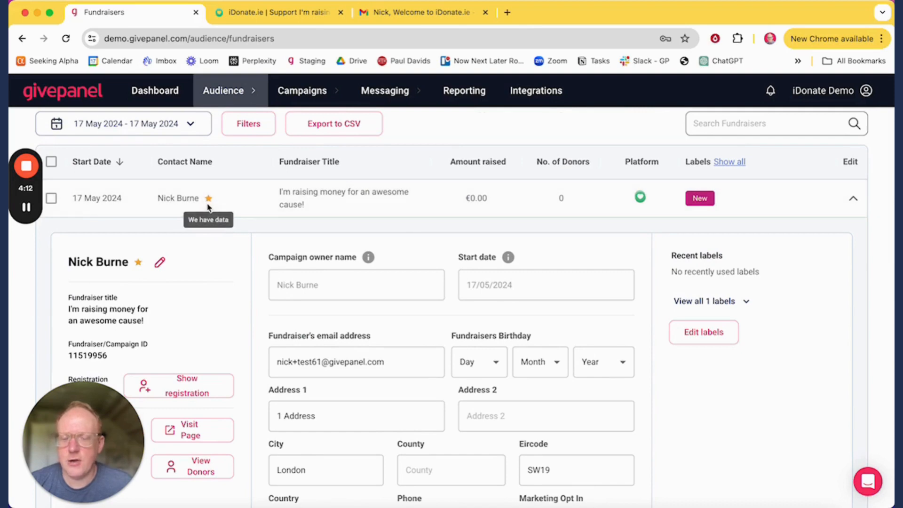
left_click(363, 206)
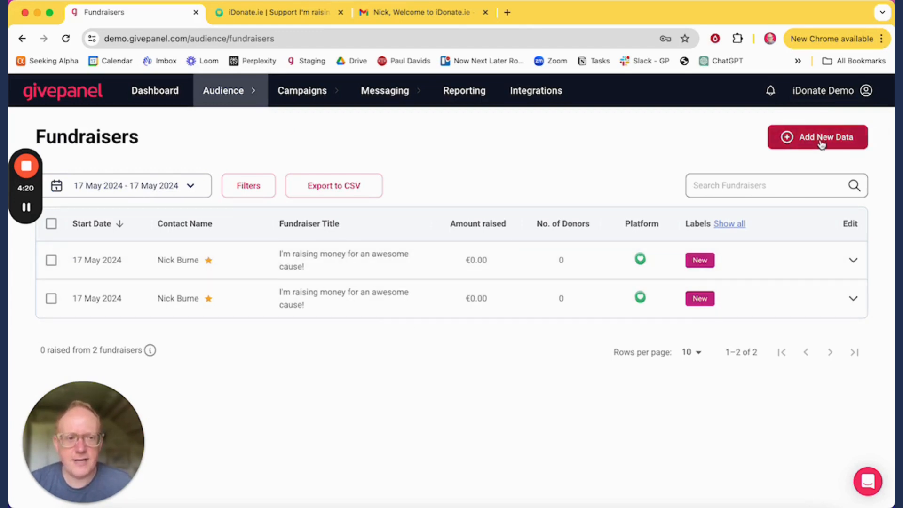
left_click(830, 141)
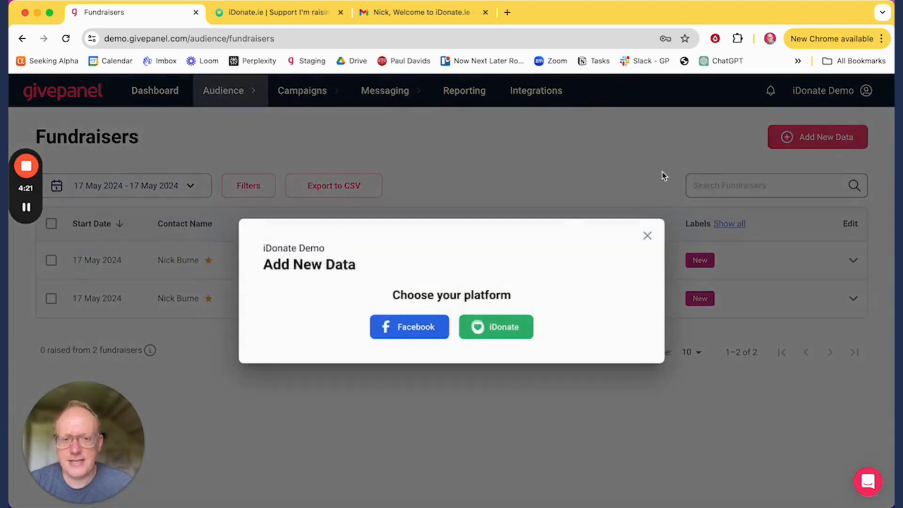
left_click(517, 332)
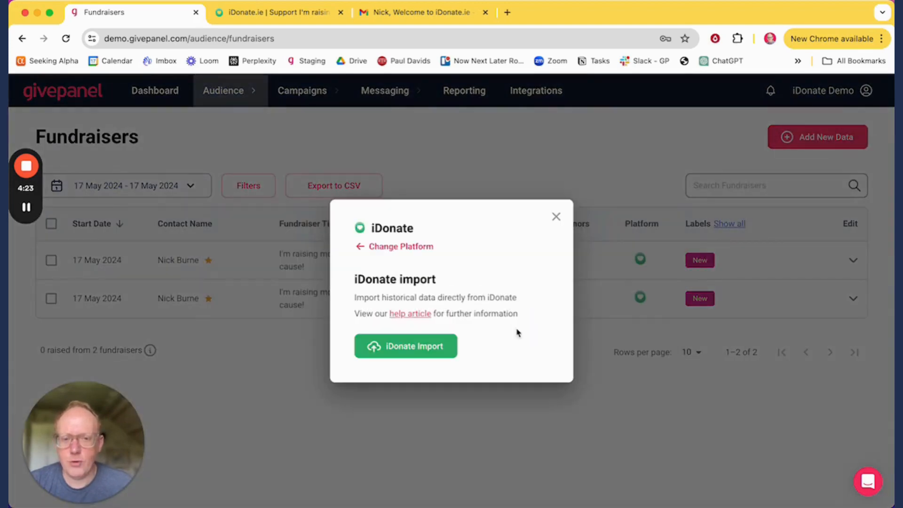
left_click(431, 347)
left_click(319, 308)
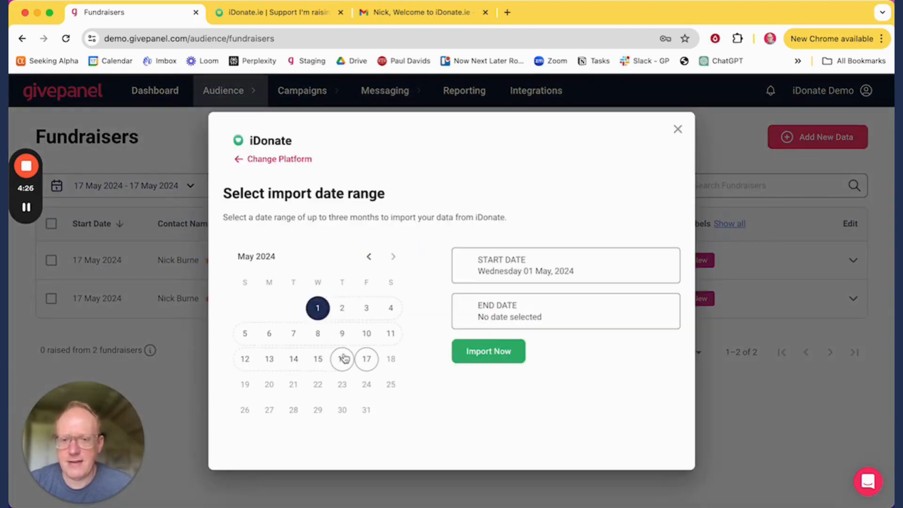
left_click(365, 359)
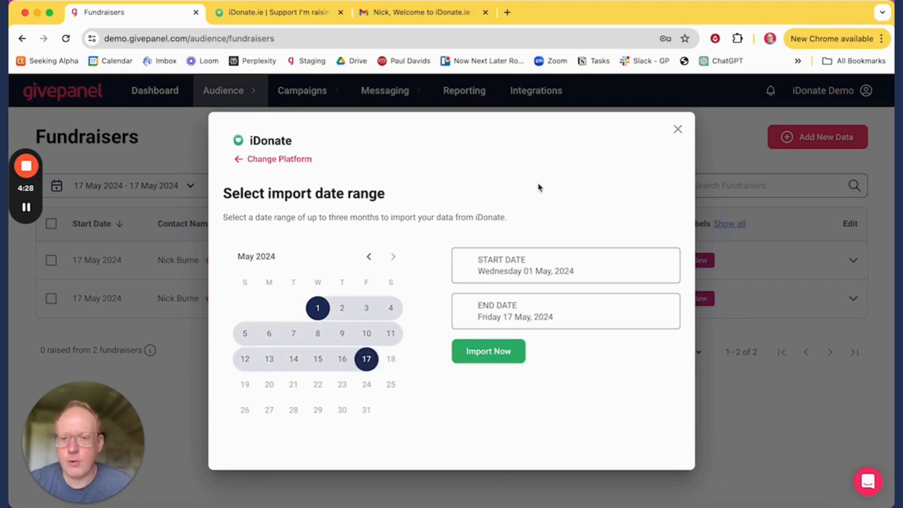
left_click(678, 130)
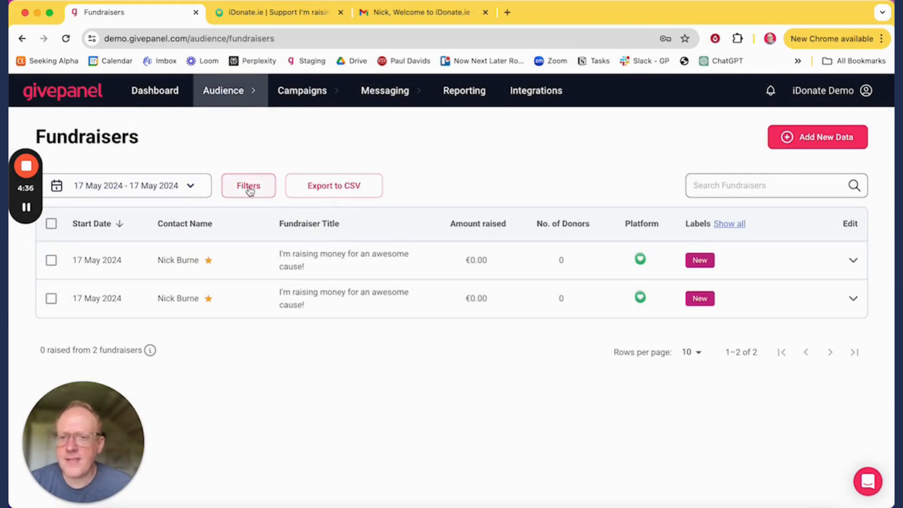
Step: Review the Platform choices in the fundraiser filters, then close the filters drawer
left_click(270, 190)
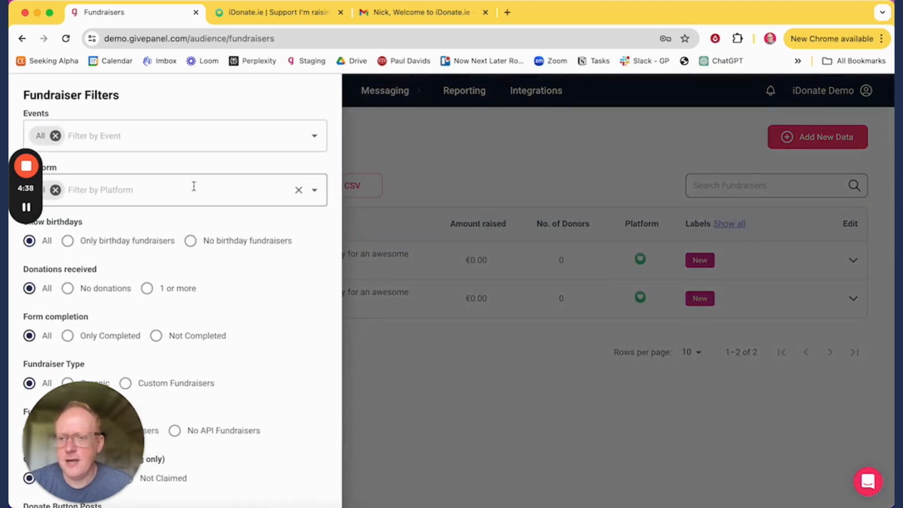
left_click(111, 190)
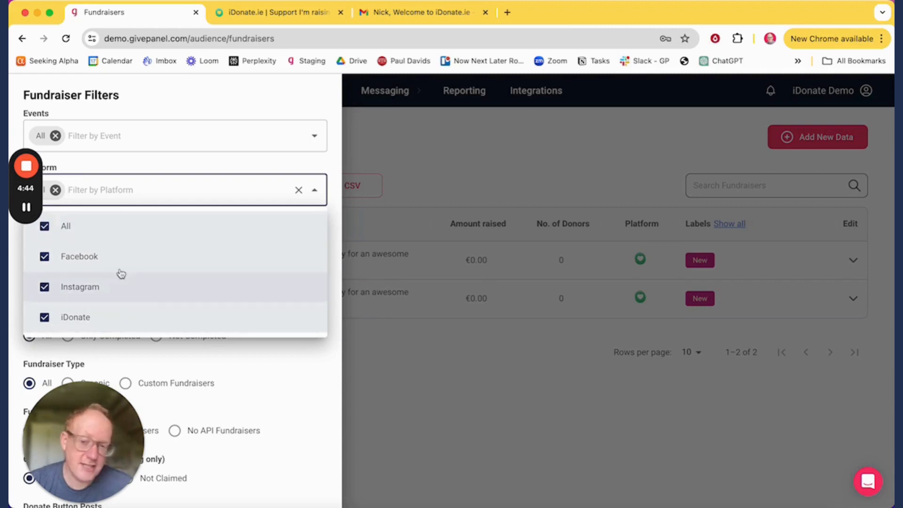
left_click(447, 165)
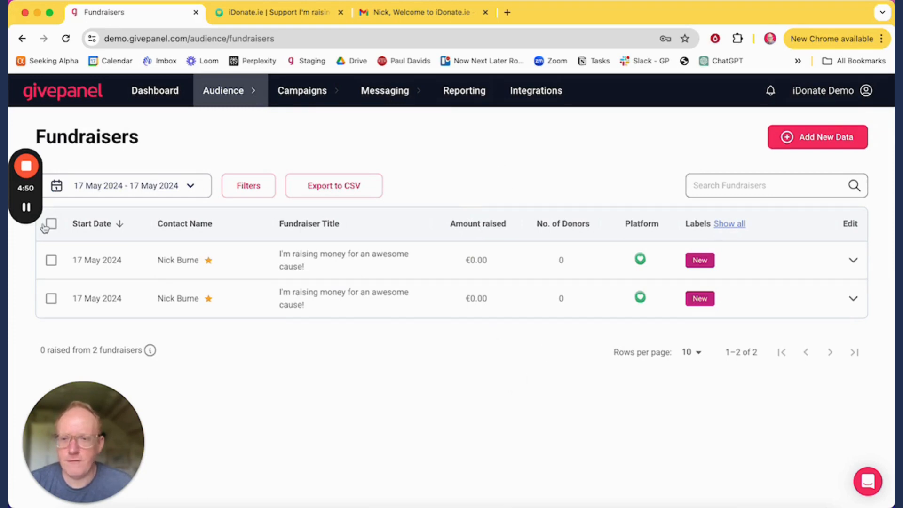
Step: Go to Messaging > Email Journeys to list the email journeys
mouse_move(28, 211)
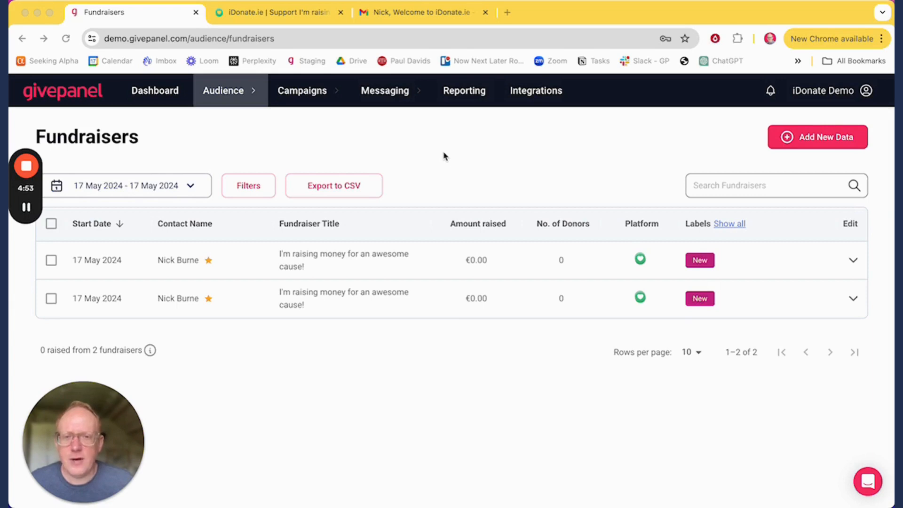
left_click(419, 94)
left_click(409, 125)
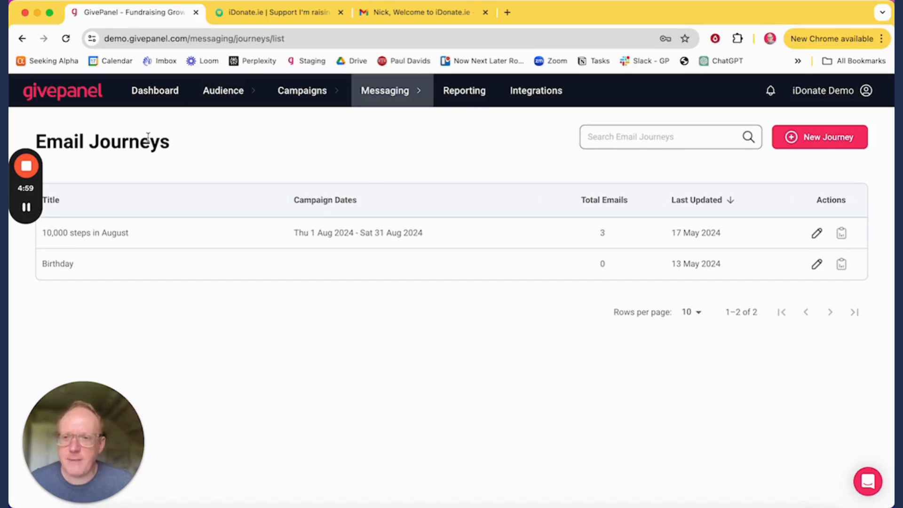
Step: Open the Your Fundraiser Link email in the 10,000 steps in August journey for editing
left_click(816, 234)
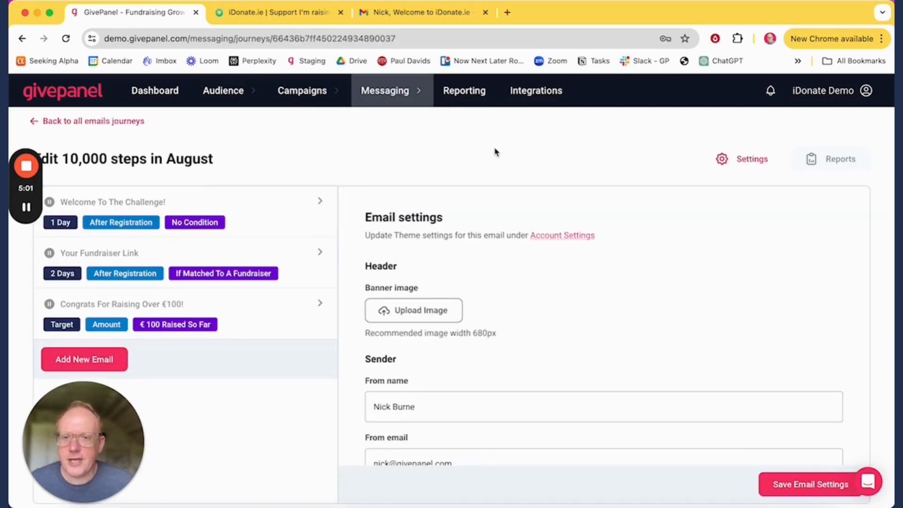
left_click(260, 253)
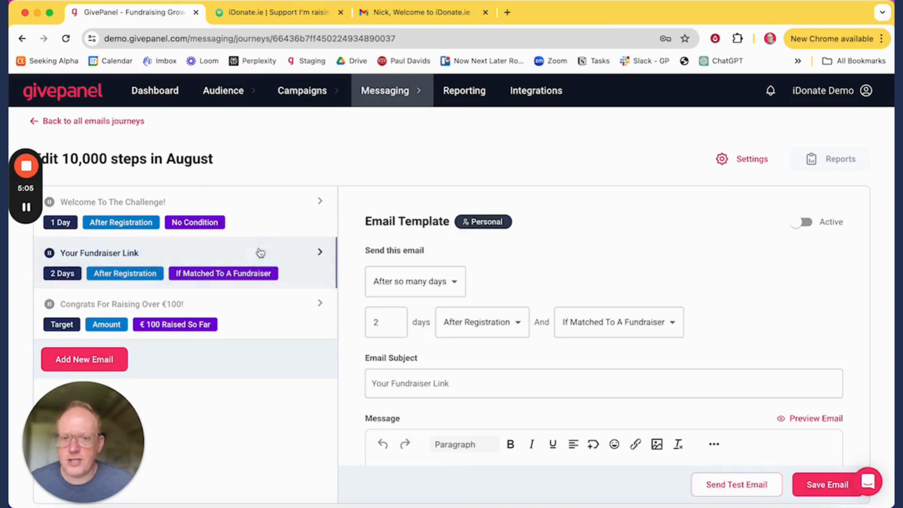
scroll(586, 256, "down", 2)
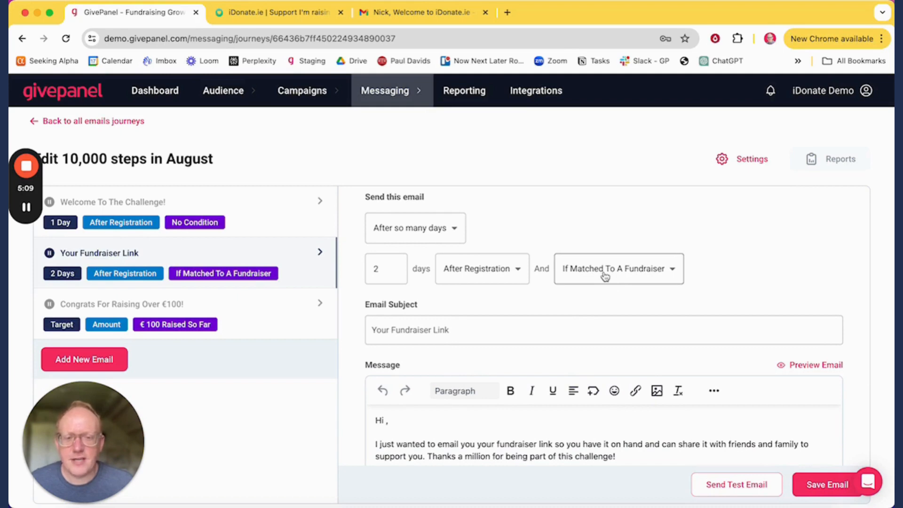
scroll(486, 269, "down", 3)
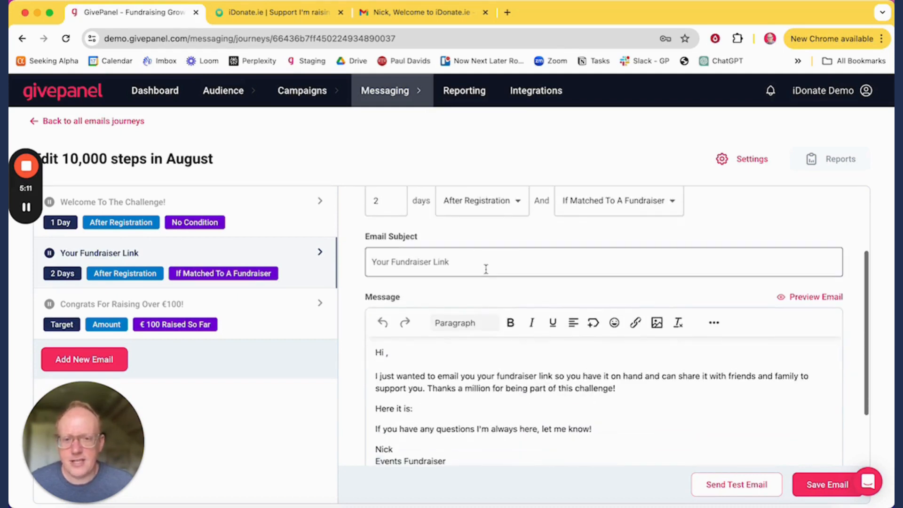
scroll(457, 262, "down", 2)
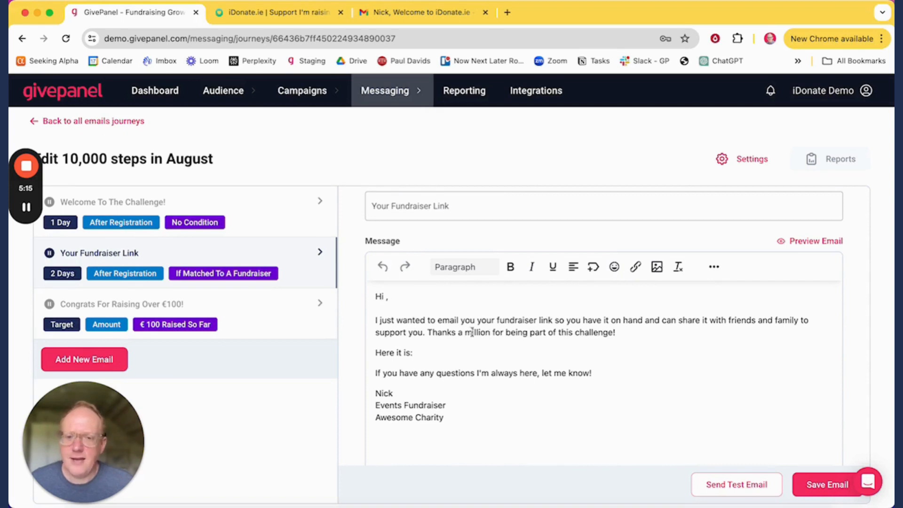
Step: Insert the First name merge tag after 'Hi' and Fundraiser Page URL after 'Here it is:'
left_click(593, 267)
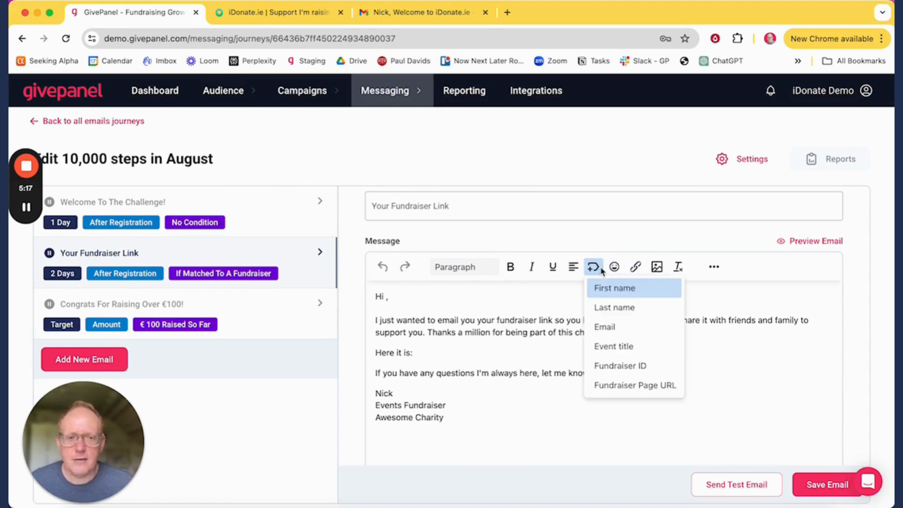
left_click(622, 299)
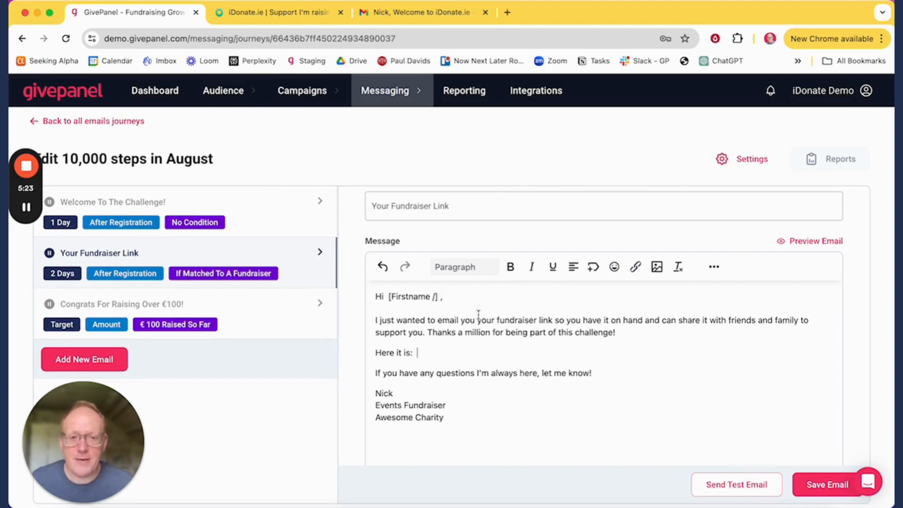
left_click(593, 267)
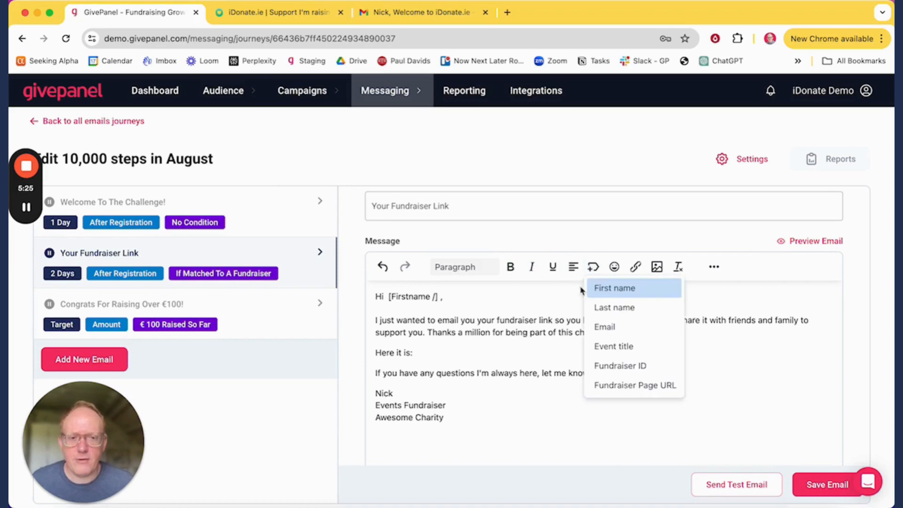
left_click(647, 386)
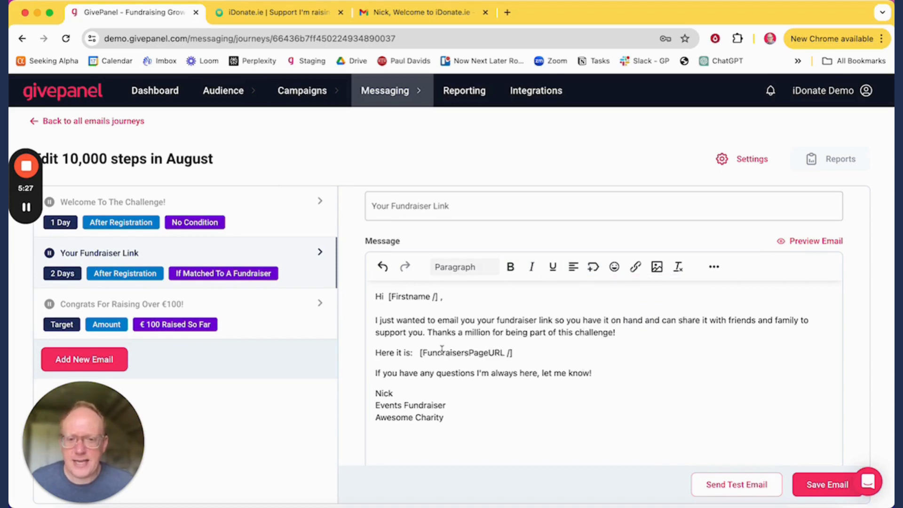
left_click_drag(547, 356, 420, 353)
left_click(537, 342)
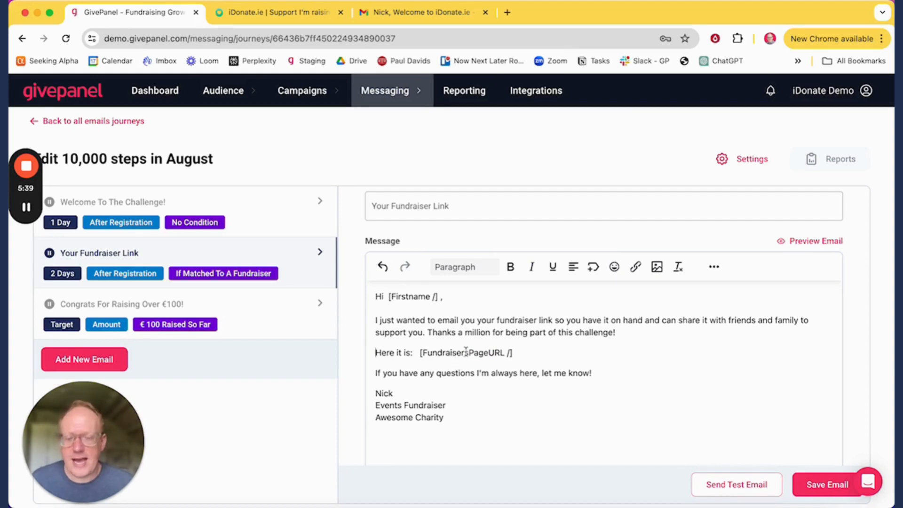
Step: Save the Your Fundraiser Link email and open the Congrats For Raising Over €100! email
left_click(822, 484)
scroll(221, 247, "down", 1)
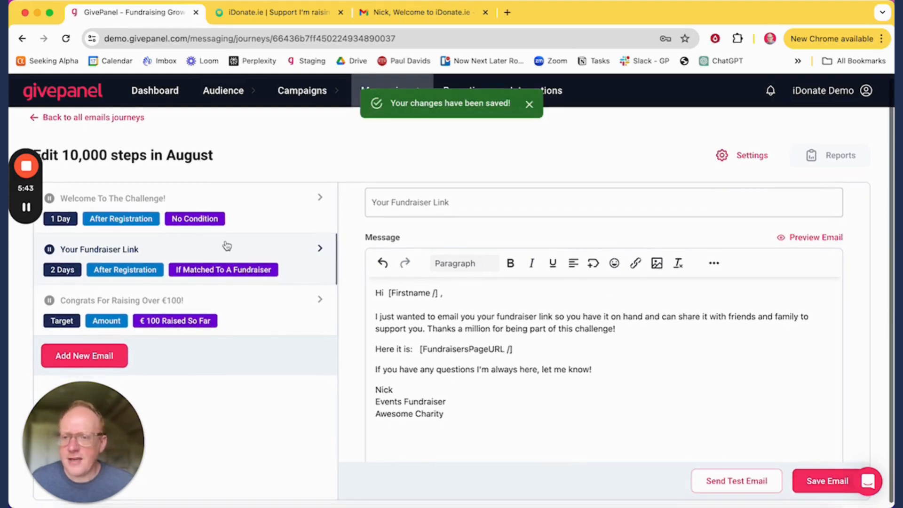
left_click(272, 302)
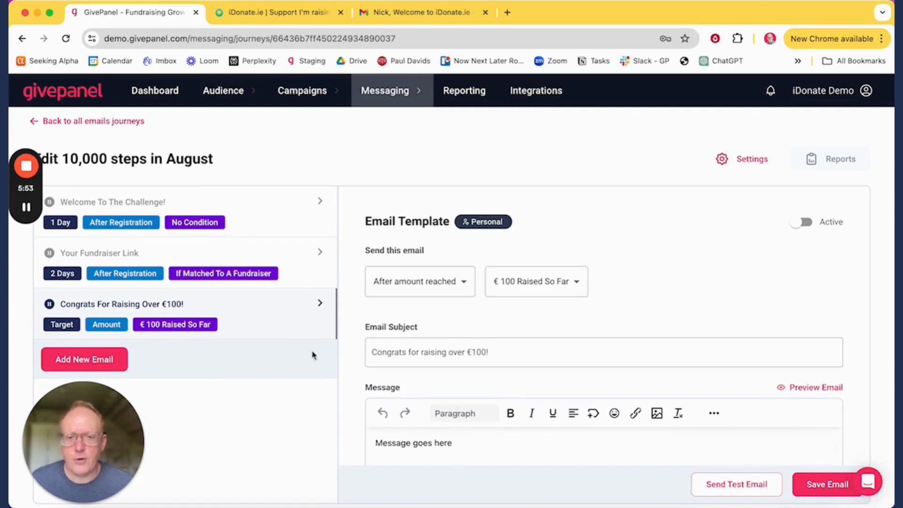
Step: Add a fourth 'New Email Subject' email to the journey, then go to Integrations
scroll(444, 308, "down", 1)
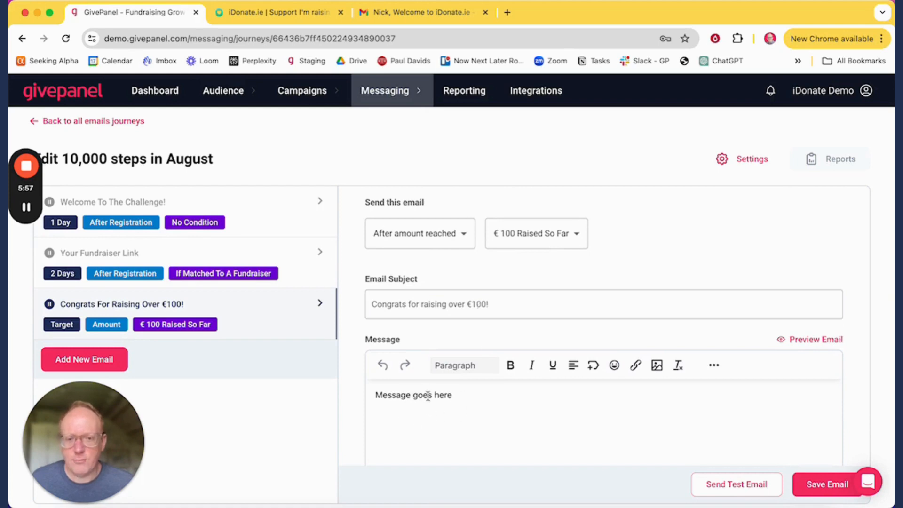
left_click(103, 362)
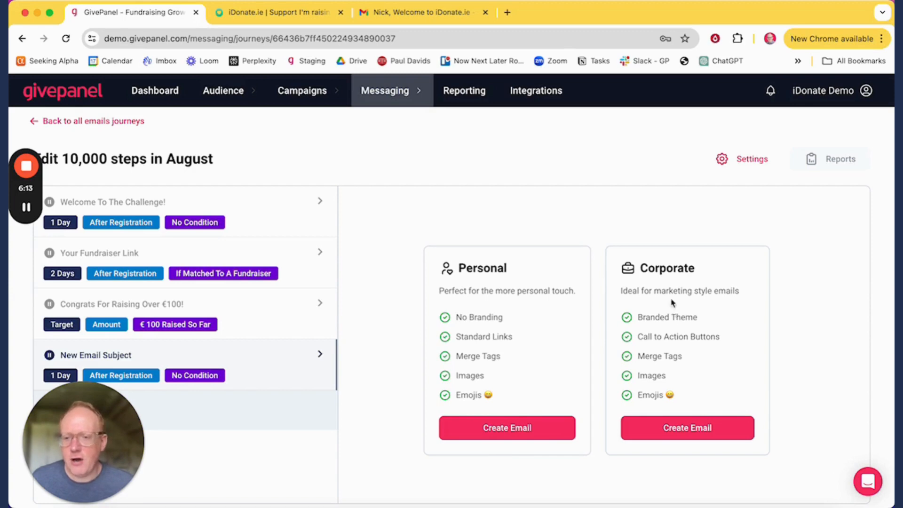
left_click(549, 94)
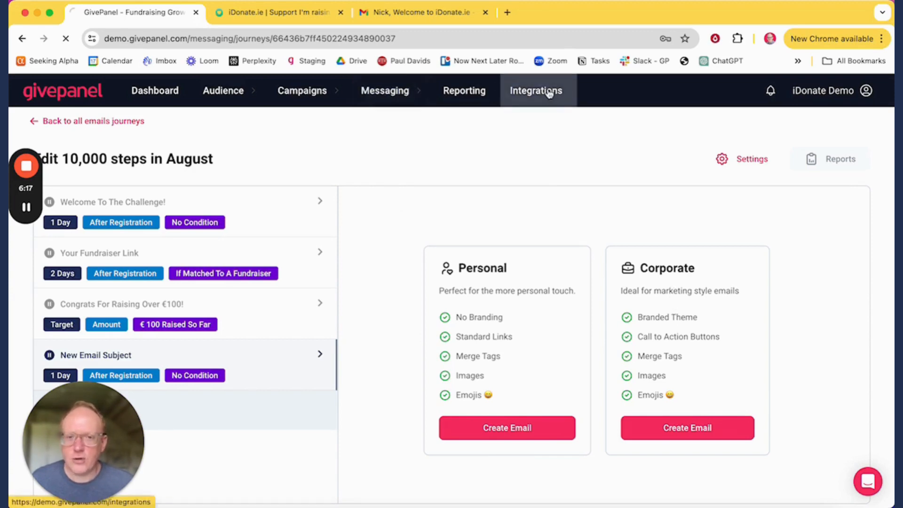